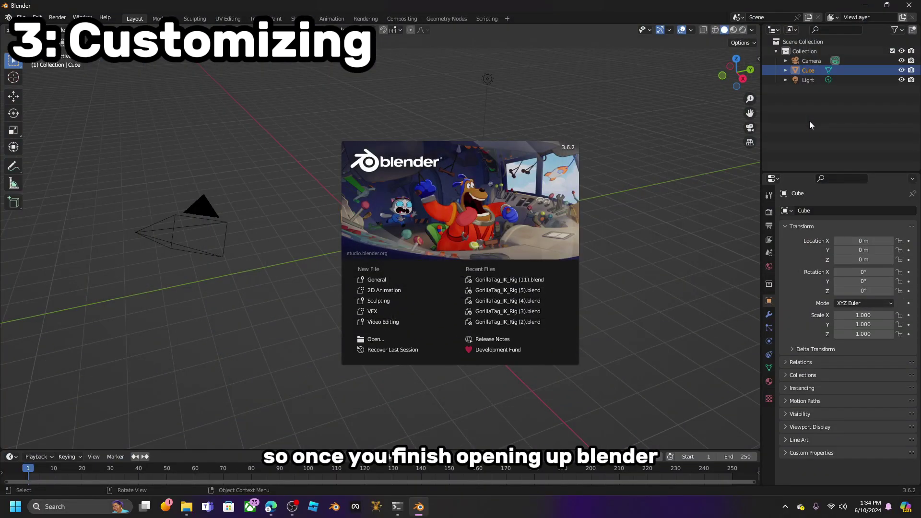
# Step: Open GorillaTag_IK_Rig (6).blend and view it from the front in Rendered shading
pyautogui.click(388, 340)
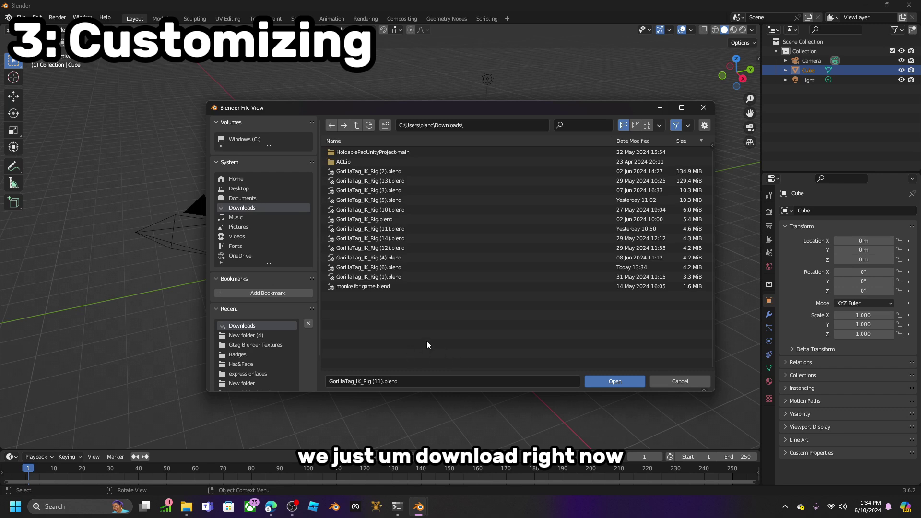
pyautogui.doubleClick(390, 267)
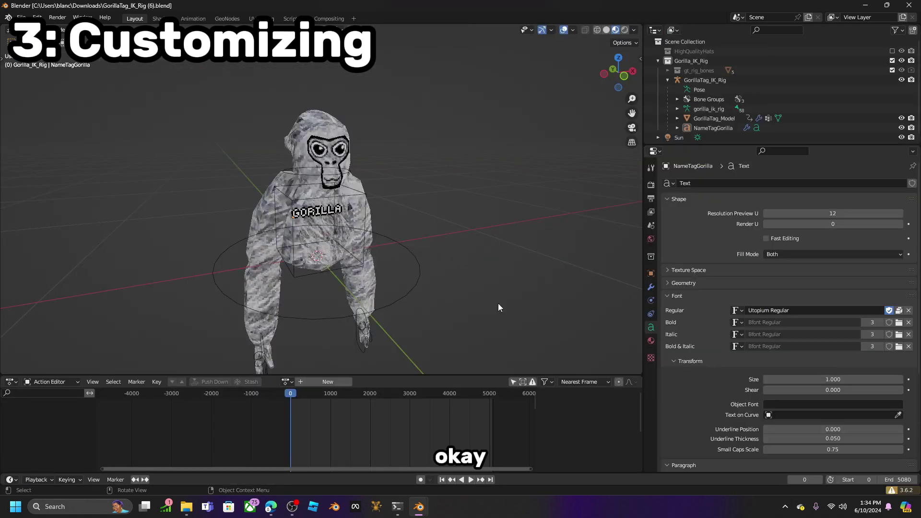
pyautogui.moveTo(562, 330); pyautogui.dragTo(516, 320, button='middle')
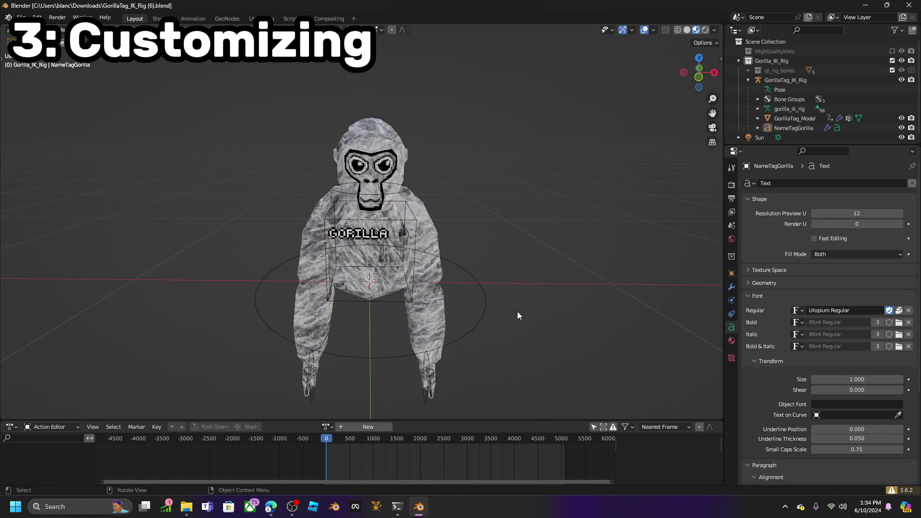
pyautogui.moveTo(517, 312); pyautogui.dragTo(534, 303, button='middle')
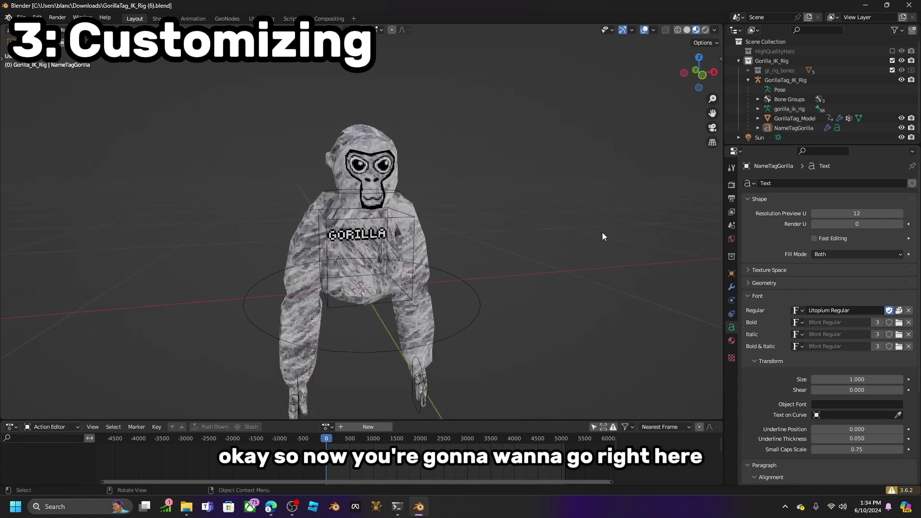
pyautogui.click(704, 31)
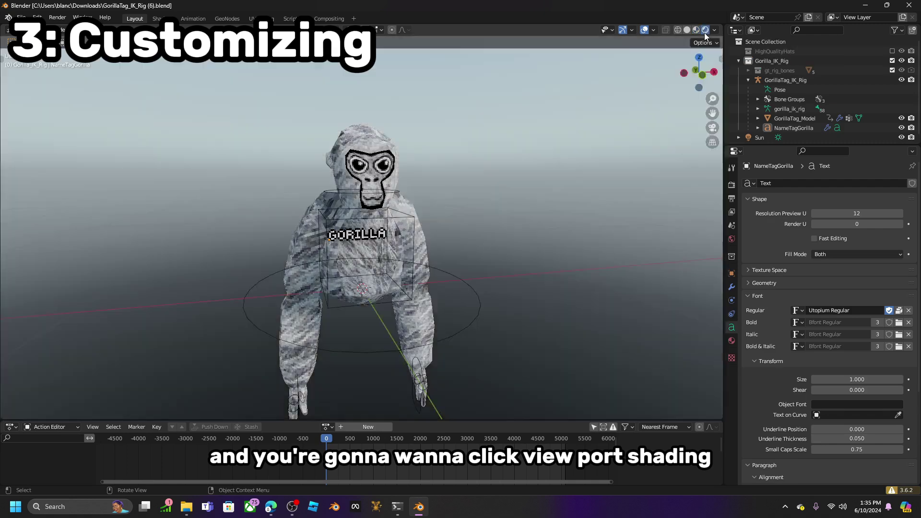
pyautogui.press('KP_1')
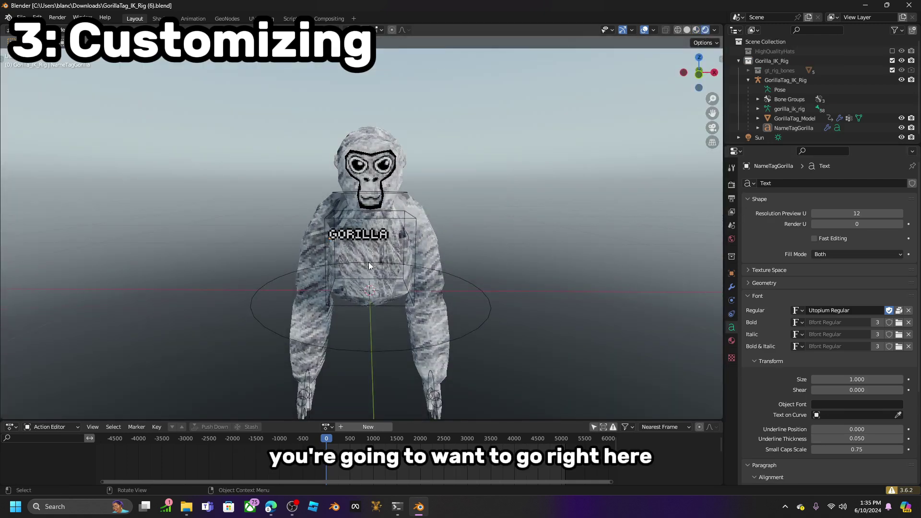
# Step: Apply Shade Smooth to the gorilla model
pyautogui.click(430, 305)
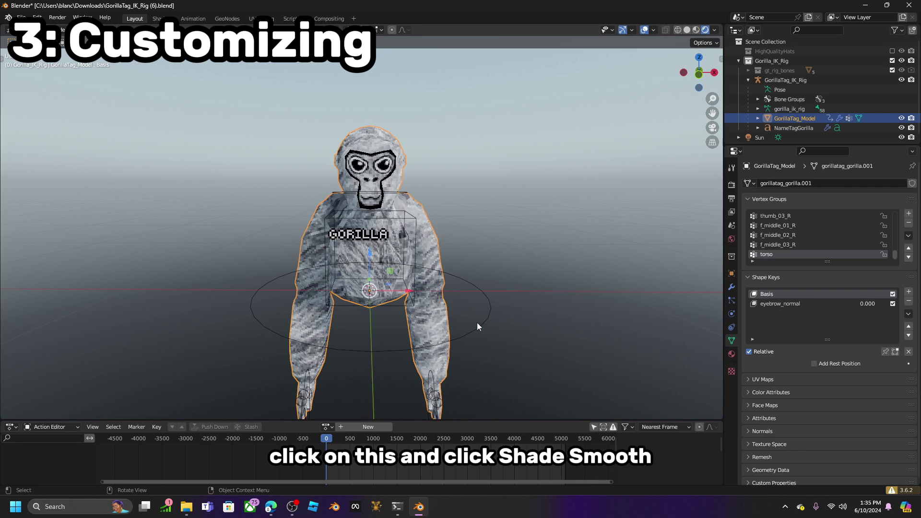
pyautogui.rightClick(460, 252)
pyautogui.click(488, 252)
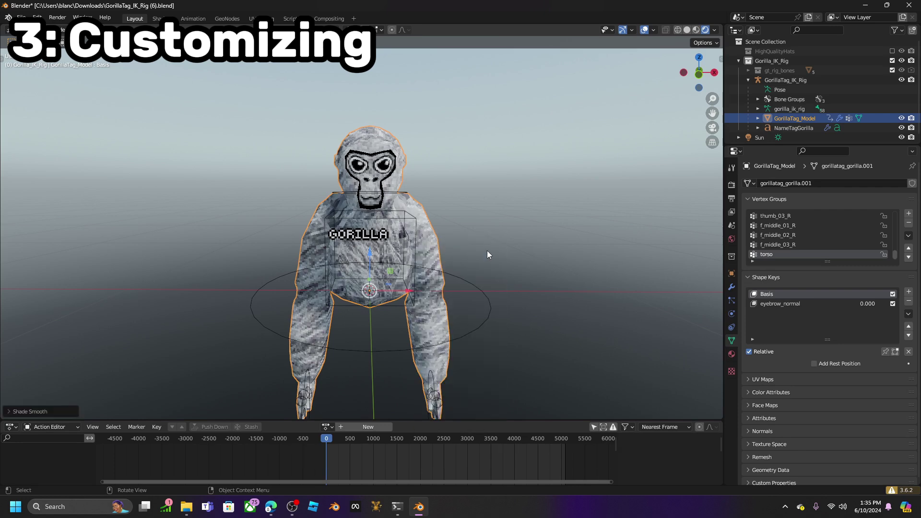
# Step: In Render Properties, tick Ambient Occlusion, Bloom and Screen Space Reflections Refraction
pyautogui.click(731, 188)
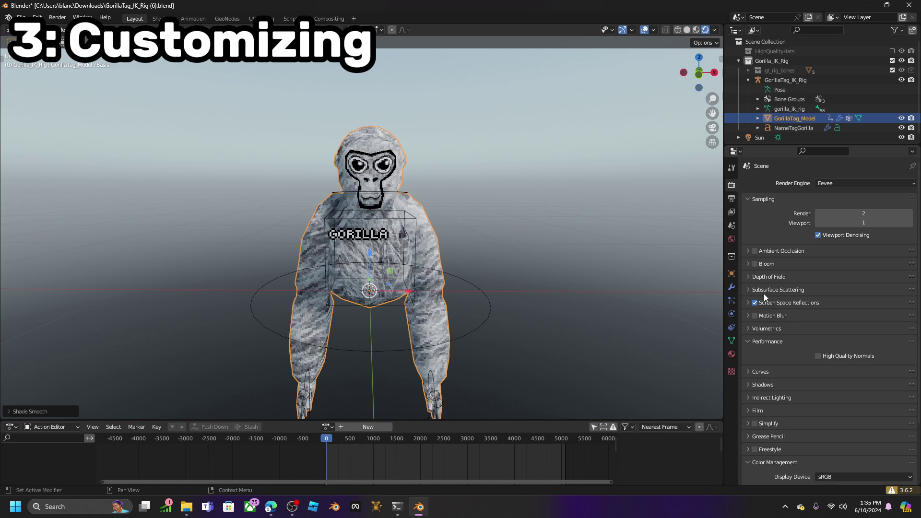
pyautogui.click(753, 251)
pyautogui.click(754, 264)
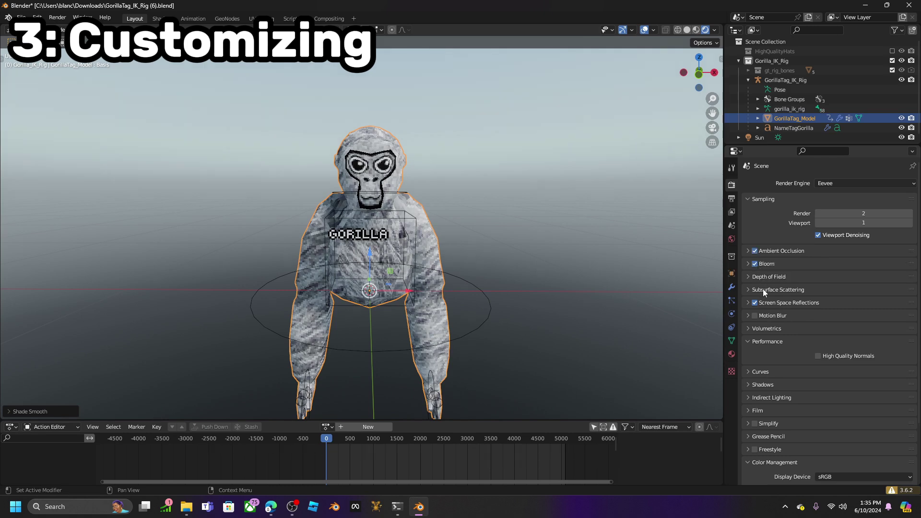
pyautogui.click(769, 303)
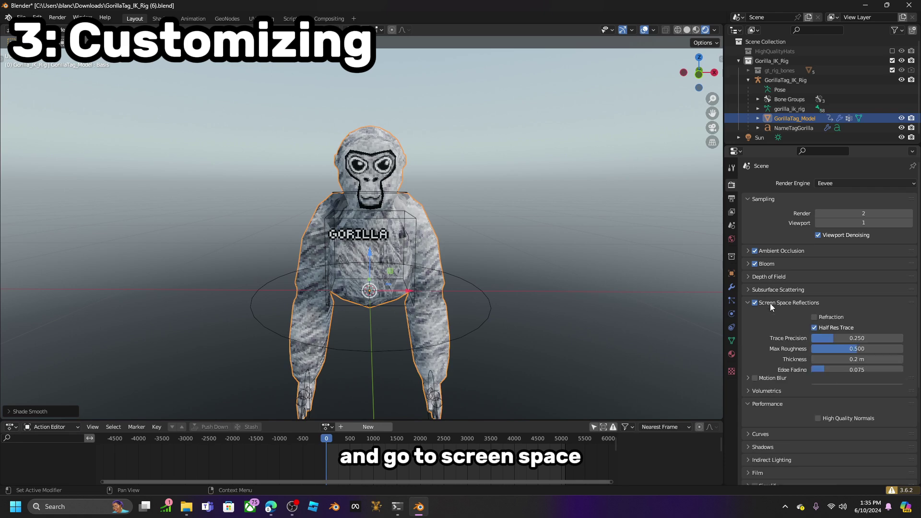
pyautogui.click(814, 317)
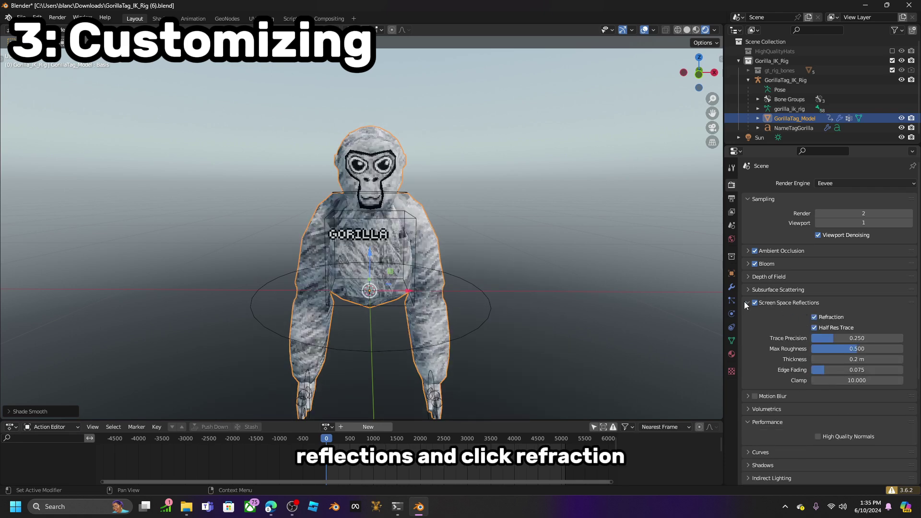
pyautogui.click(569, 215)
pyautogui.moveTo(420, 280)
pyautogui.mouseDown(button='middle')
pyautogui.moveTo(511, 278)
pyautogui.moveTo(407, 279)
pyautogui.moveTo(438, 281)
pyautogui.mouseUp(button='middle')
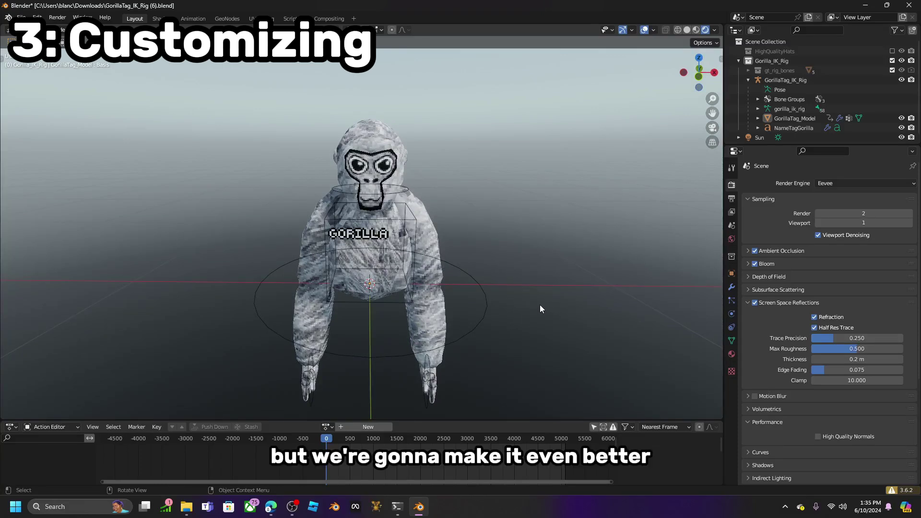
# Step: Scale up the NameTagGorilla text object
pyautogui.click(360, 234)
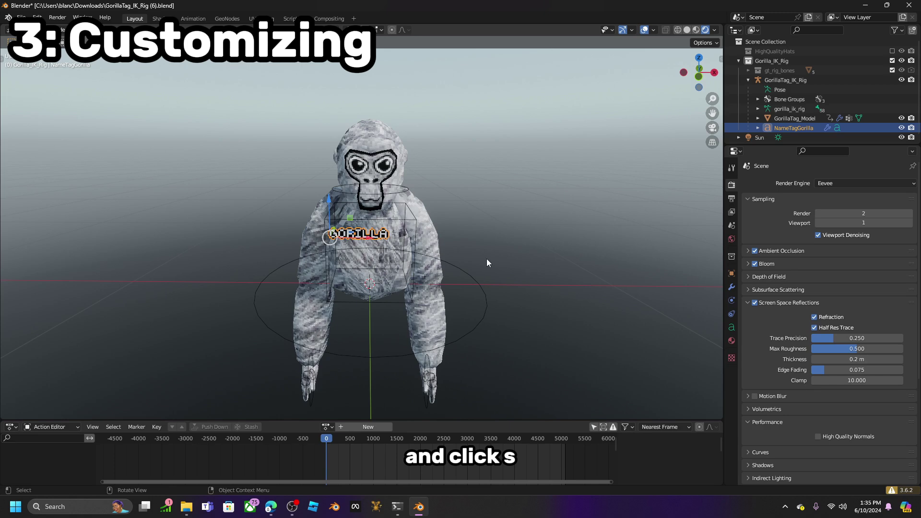
pyautogui.press('s')
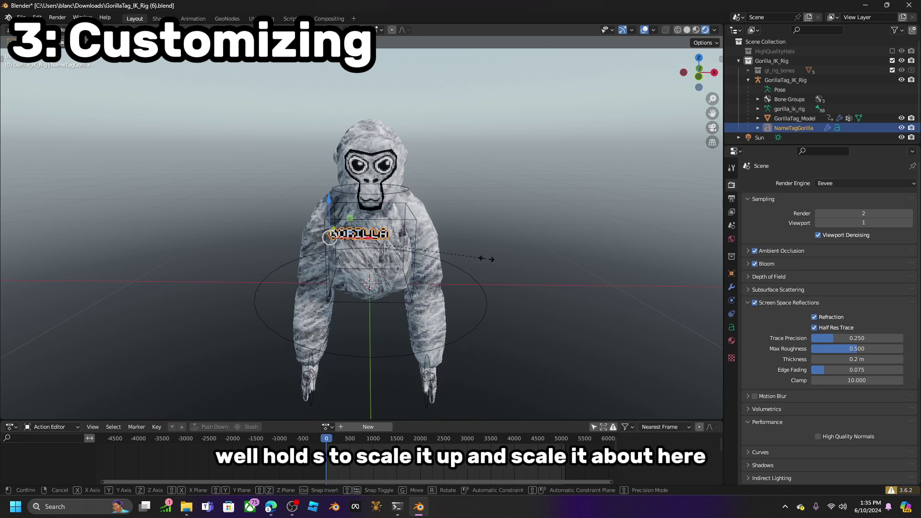
pyautogui.click(522, 251)
pyautogui.moveTo(479, 281); pyautogui.dragTo(479, 263, button='middle')
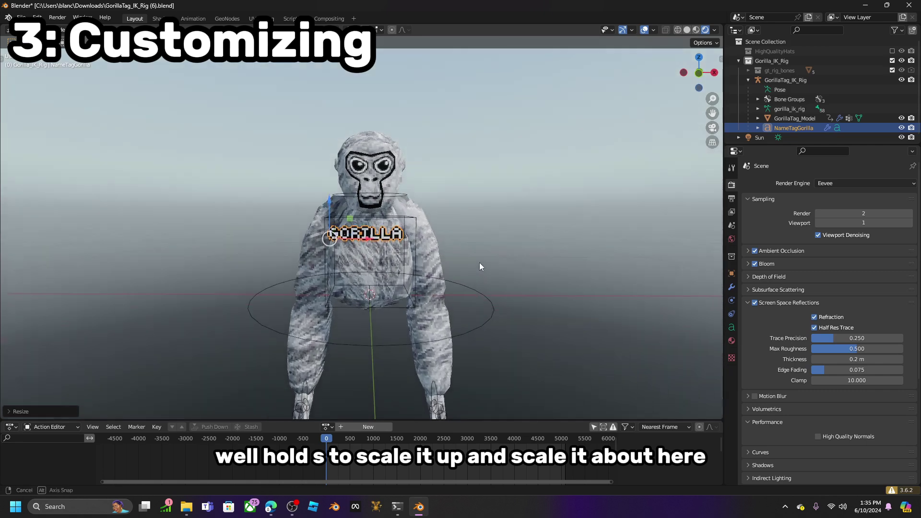
pyautogui.click(56, 411)
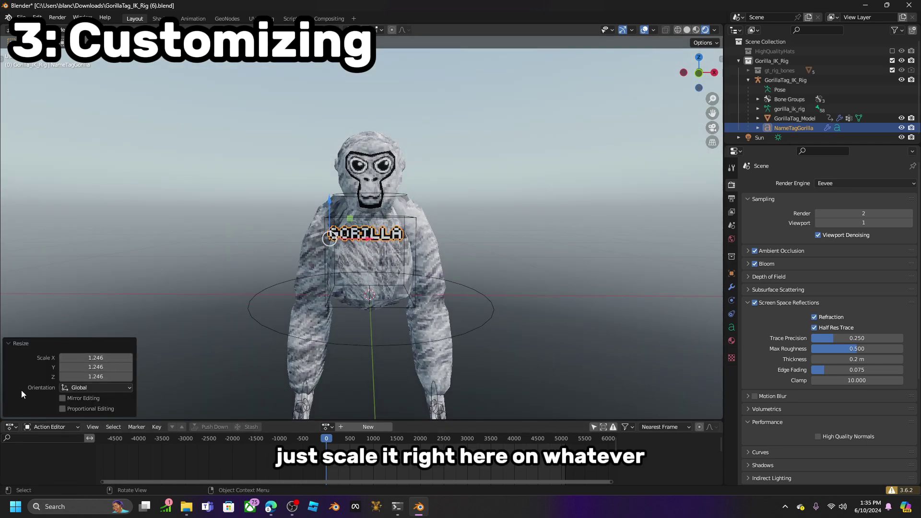
pyautogui.click(83, 241)
pyautogui.moveTo(422, 262); pyautogui.dragTo(551, 246, button='middle')
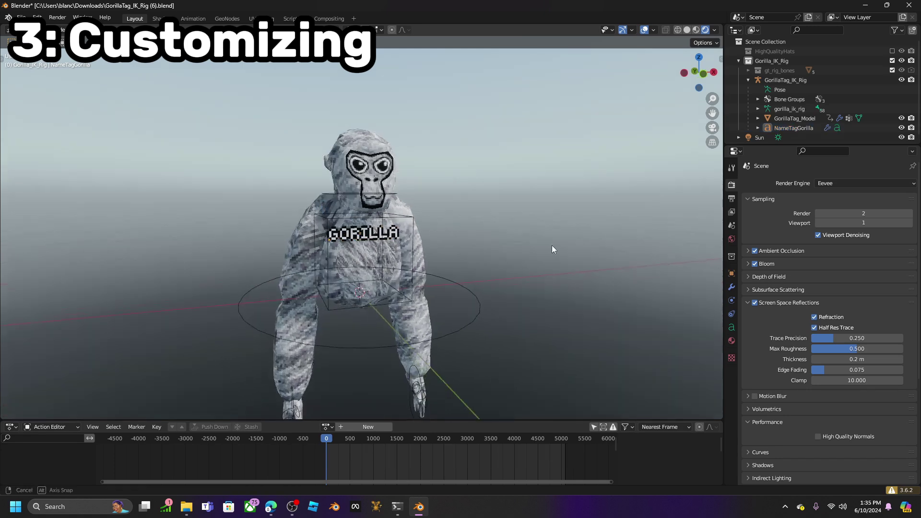
# Step: Set the name tag material's surface to Emission with strength 5
pyautogui.click(347, 236)
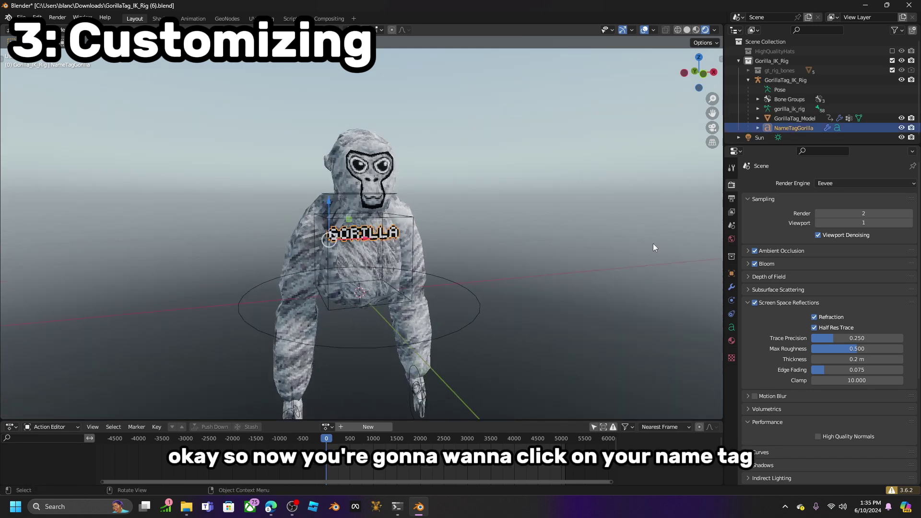
pyautogui.click(731, 341)
pyautogui.click(840, 286)
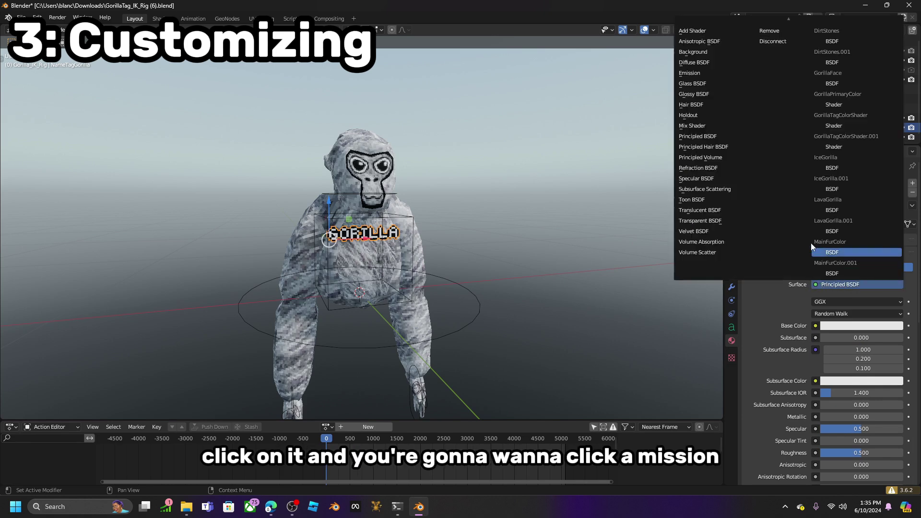
pyautogui.click(691, 73)
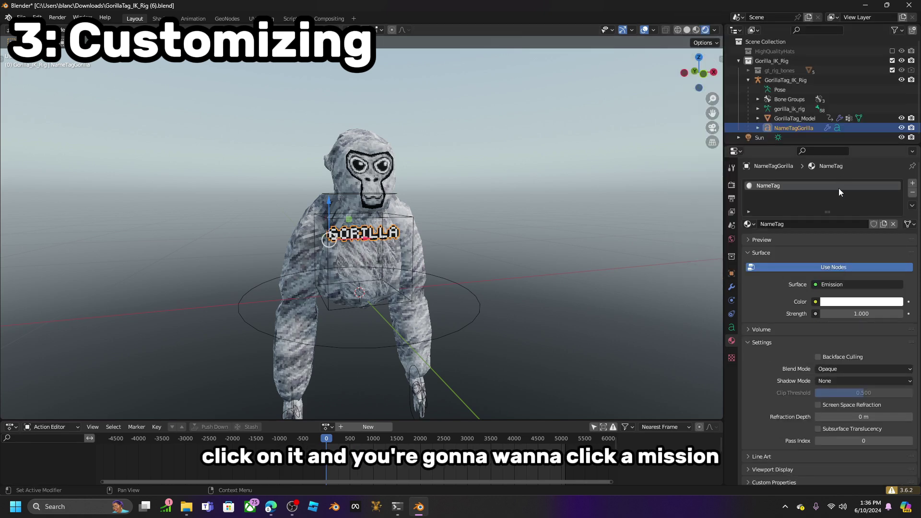
pyautogui.click(837, 314)
pyautogui.press('BackSpace')
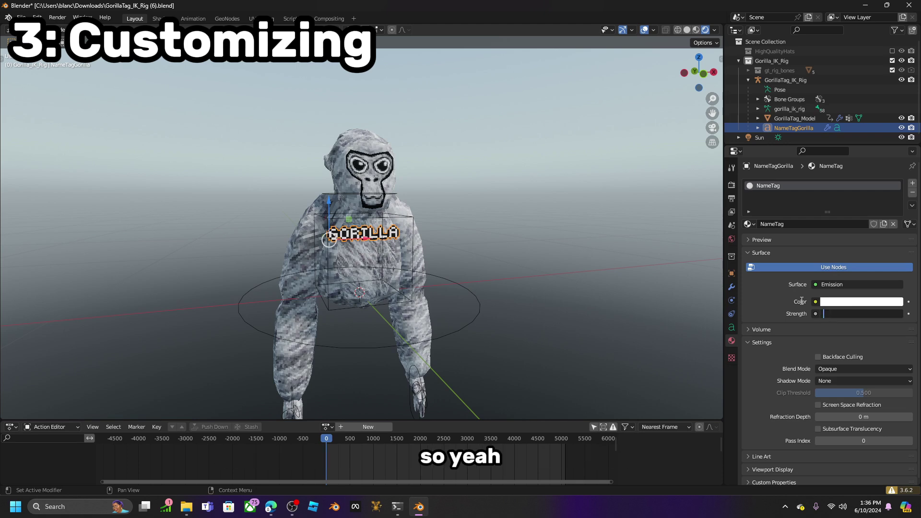
pyautogui.write('5')
pyautogui.press('Return')
pyautogui.scroll(2, 465, 238)
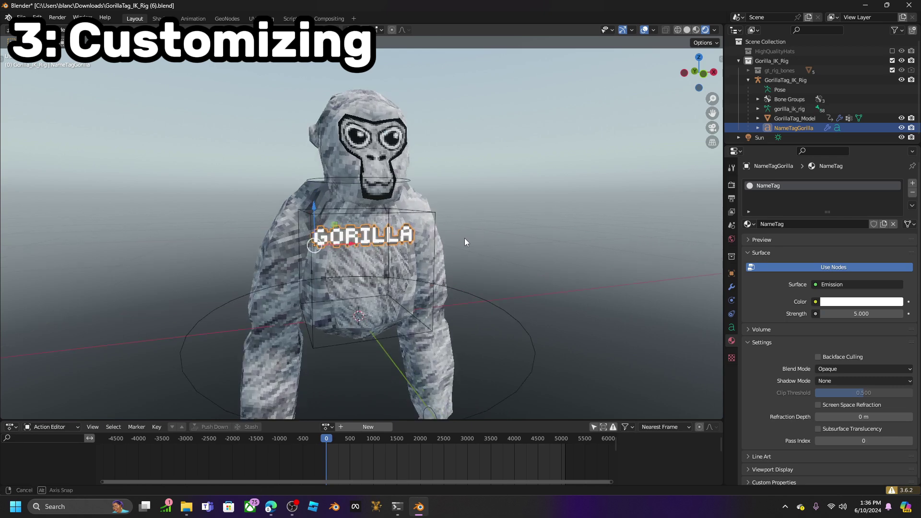
# Step: Rescale the name tag once more to fine-tune its size
pyautogui.moveTo(464, 238); pyautogui.dragTo(502, 238, button='middle')
pyautogui.press('s')
pyautogui.click(502, 238)
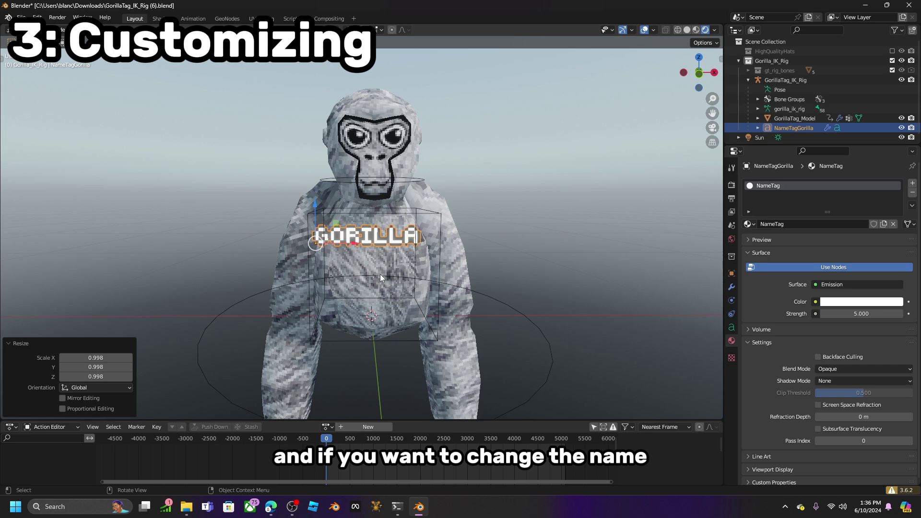
# Step: Edit the name tag text to read SQUISHY instead of GORILLA
pyautogui.press('Tab')
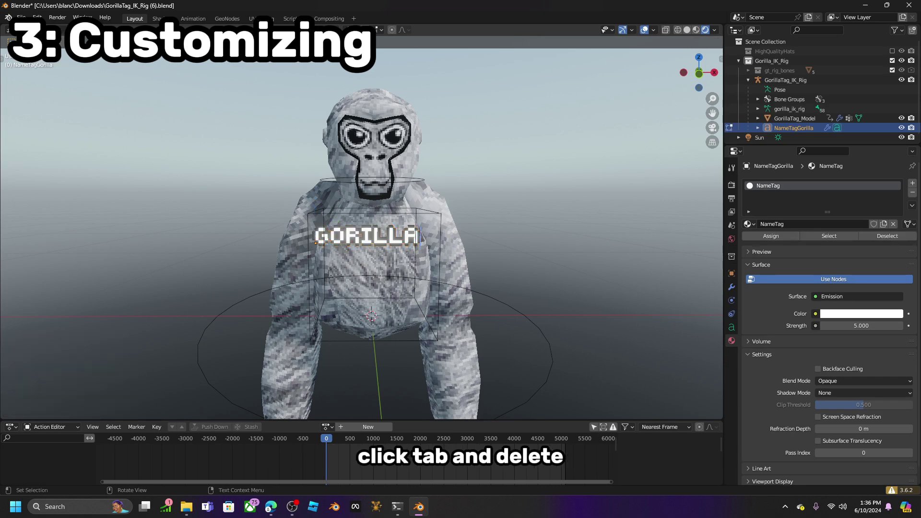
pyautogui.press('BackSpace')
pyautogui.press('BackSpace')
pyautogui.press('BackSpace')
pyautogui.press('BackSpace')
pyautogui.press('BackSpace')
pyautogui.press('BackSpace')
pyautogui.press('BackSpace')
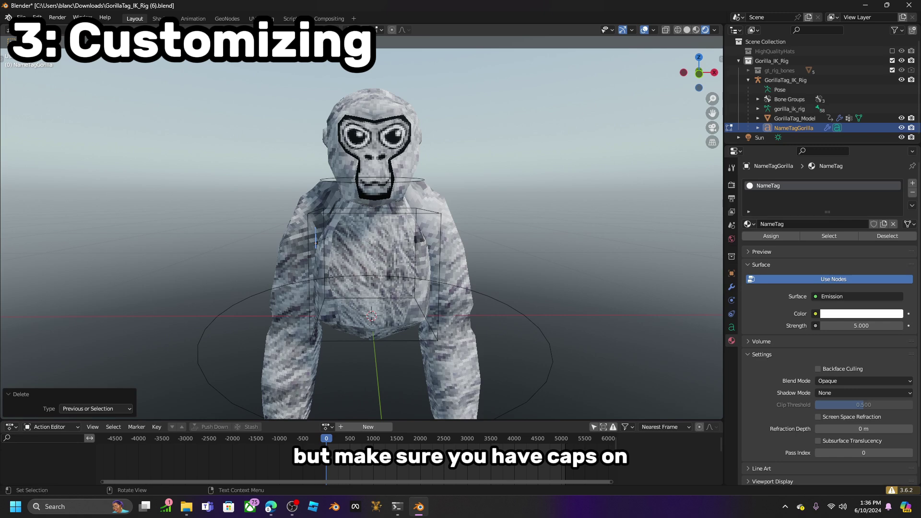
pyautogui.write('mdsoaindmoa')
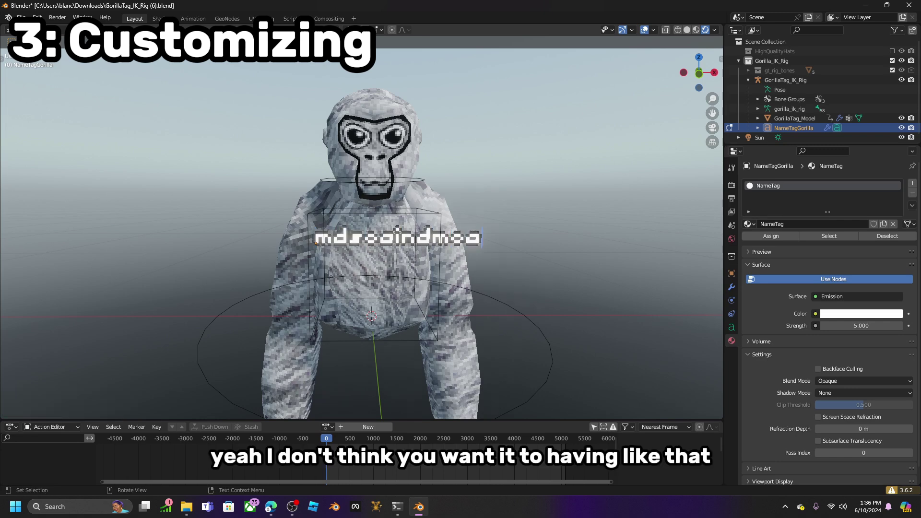
pyautogui.press('BackSpace')
pyautogui.press('BackSpace')
pyautogui.press('BackSpace')
pyautogui.press('BackSpace')
pyautogui.press('BackSpace')
pyautogui.press('BackSpace')
pyautogui.press('BackSpace')
pyautogui.press('BackSpace')
pyautogui.press('BackSpace')
pyautogui.press('BackSpace')
pyautogui.press('BackSpace')
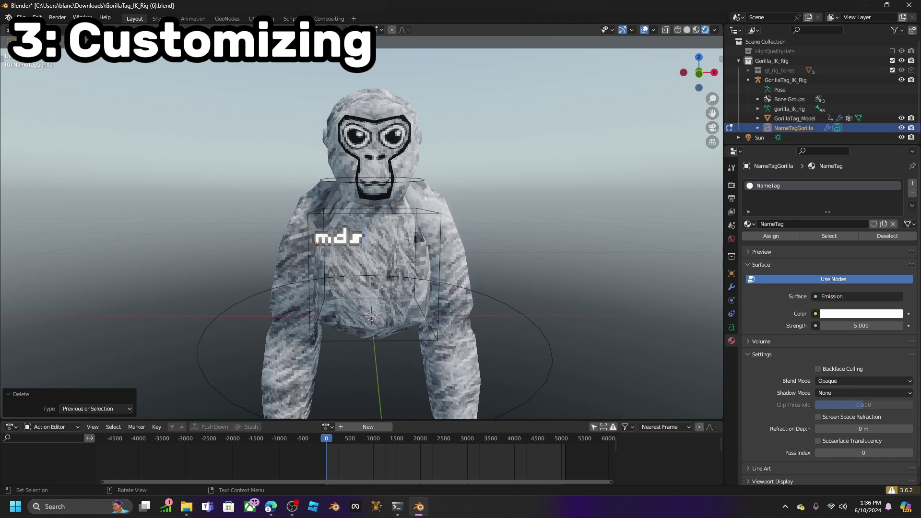
pyautogui.write('souis')
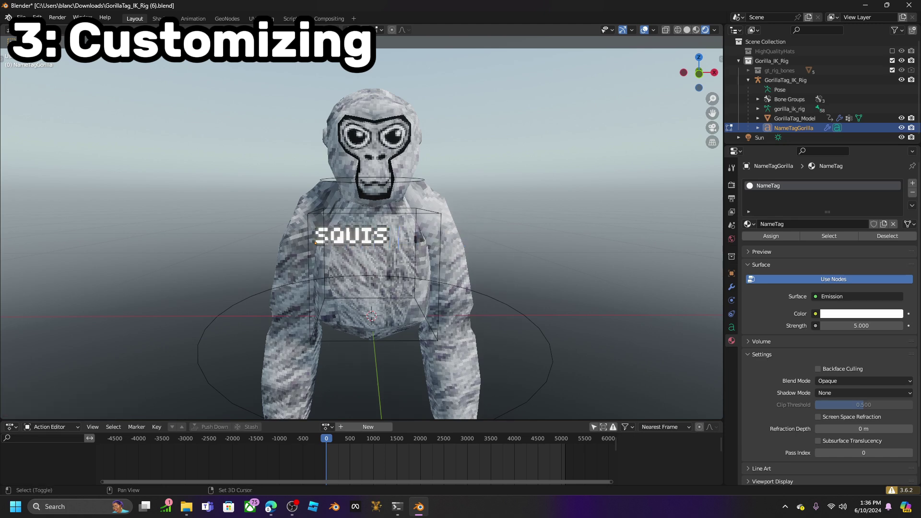
pyautogui.press('BackSpace')
pyautogui.write('hy')
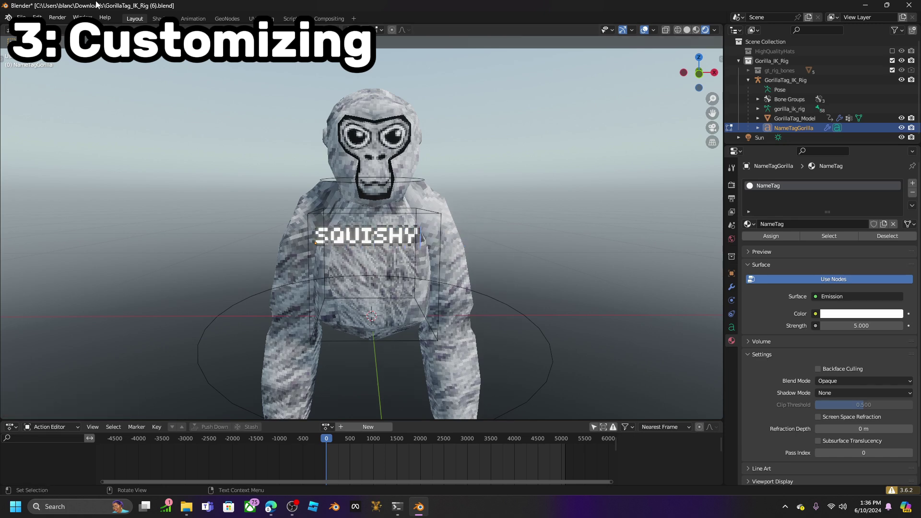
pyautogui.press('Tab')
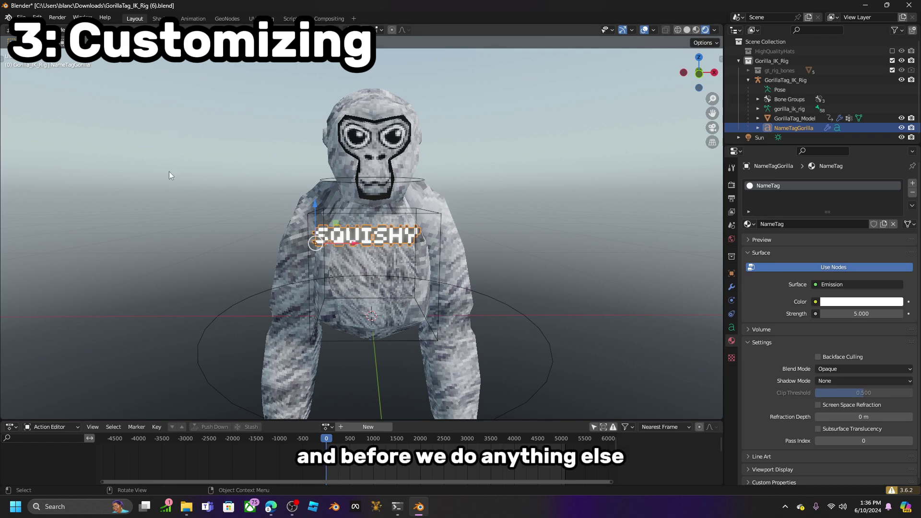
# Step: Show the tool panel widened to display tool names, and deselect the name tag
pyautogui.click(6, 60)
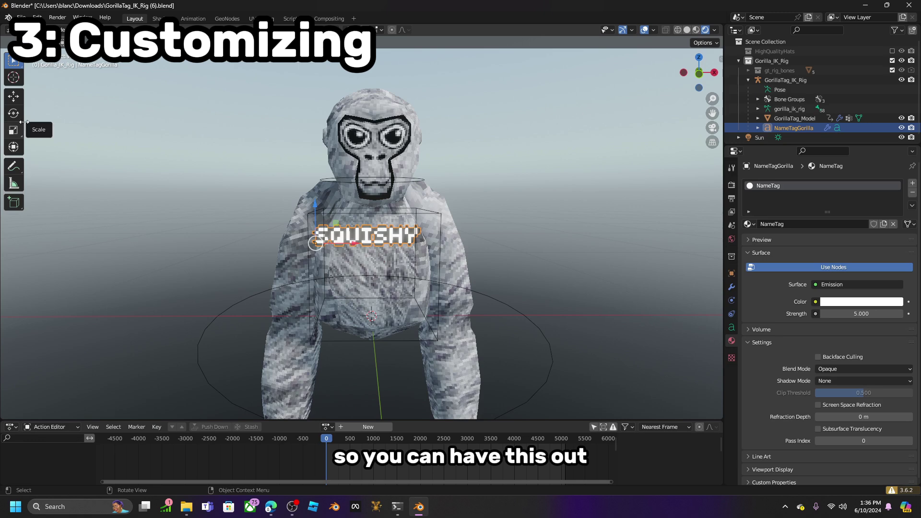
pyautogui.moveTo(25, 123); pyautogui.dragTo(50, 128)
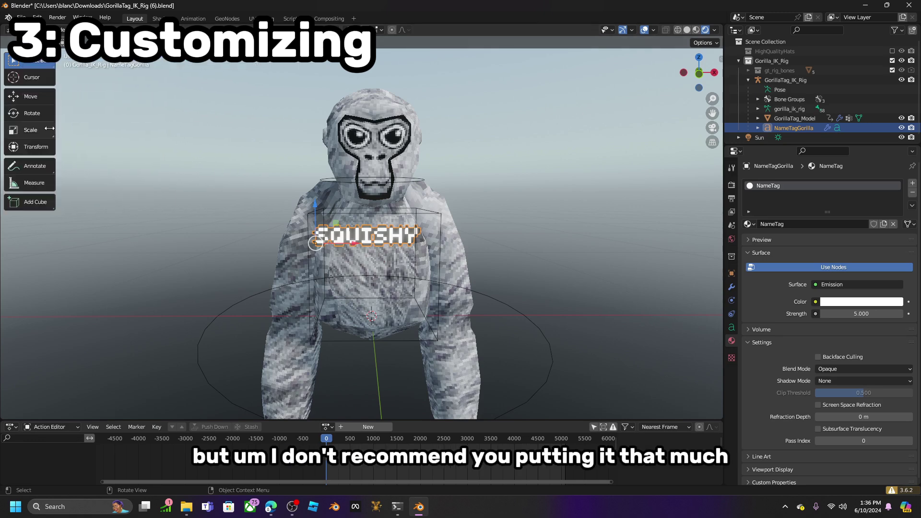
pyautogui.click(211, 135)
pyautogui.moveTo(514, 228); pyautogui.dragTo(507, 226, button='middle')
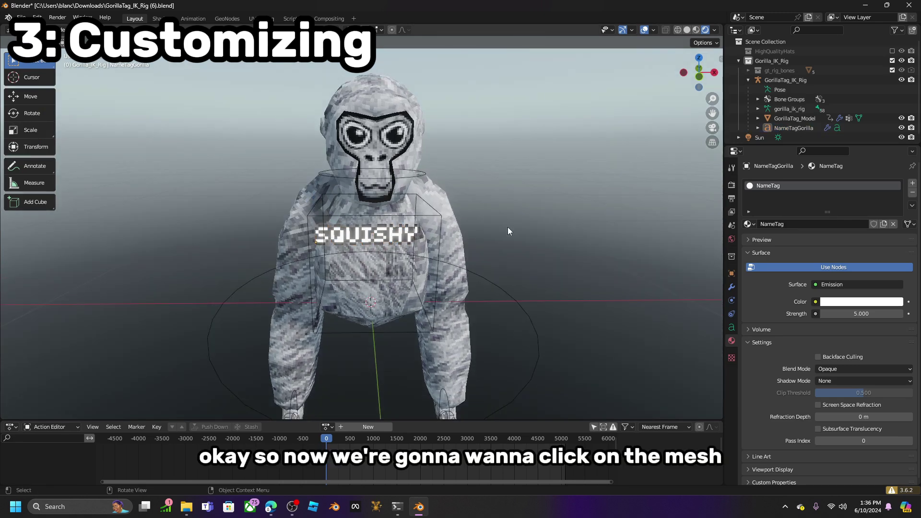
# Step: Add a Simple Subdivision Surface modifier at viewport level 2 to the gorilla body mesh
pyautogui.click(459, 344)
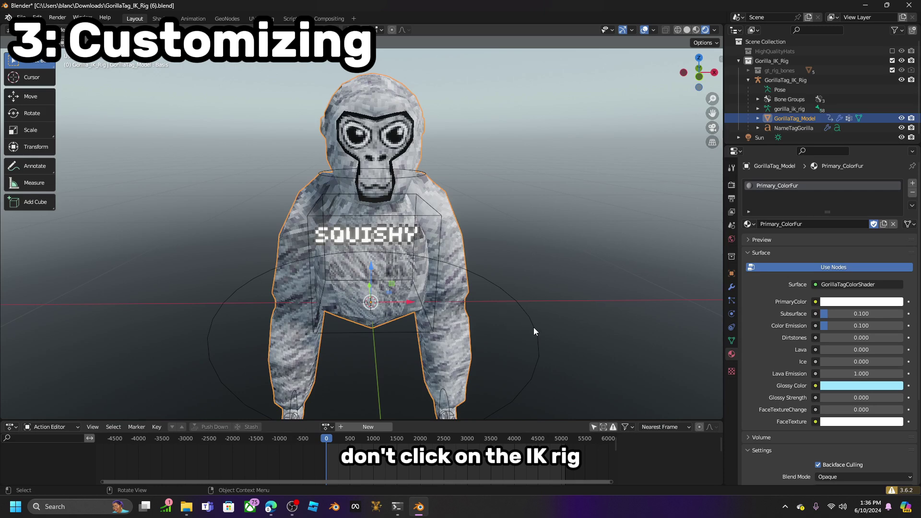
pyautogui.click(534, 328)
pyautogui.click(446, 355)
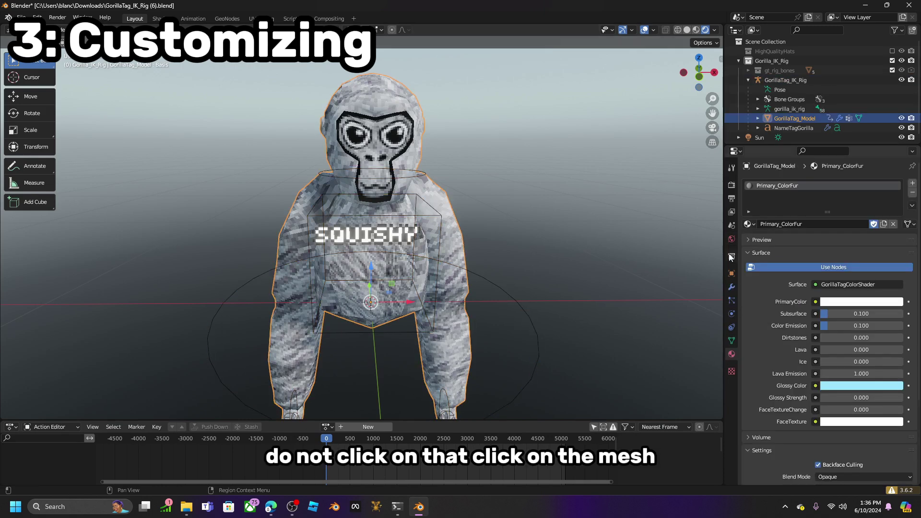
pyautogui.click(731, 287)
pyautogui.click(782, 183)
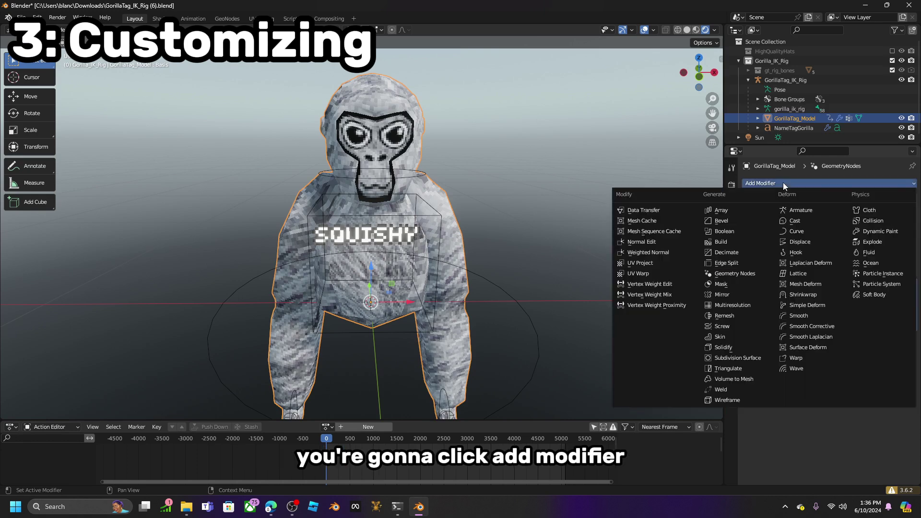
pyautogui.click(738, 358)
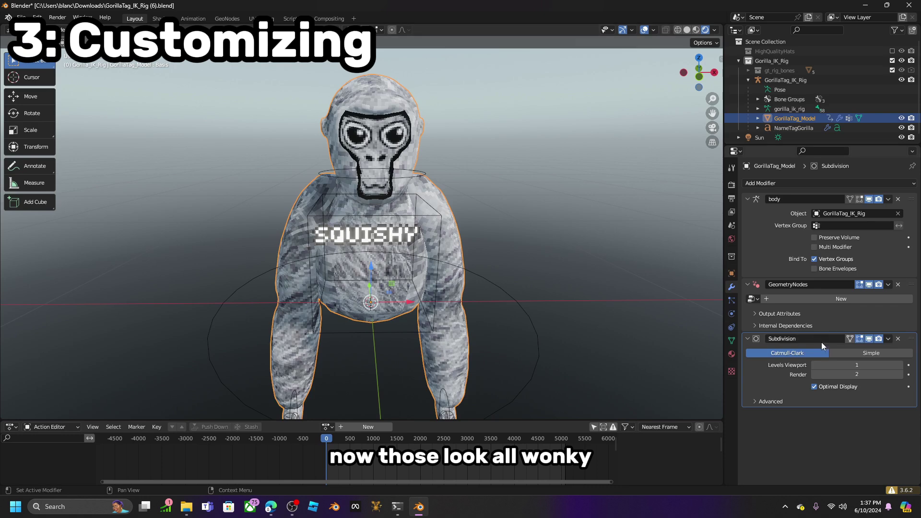
pyautogui.click(856, 353)
pyautogui.click(857, 365)
pyautogui.press('BackSpace')
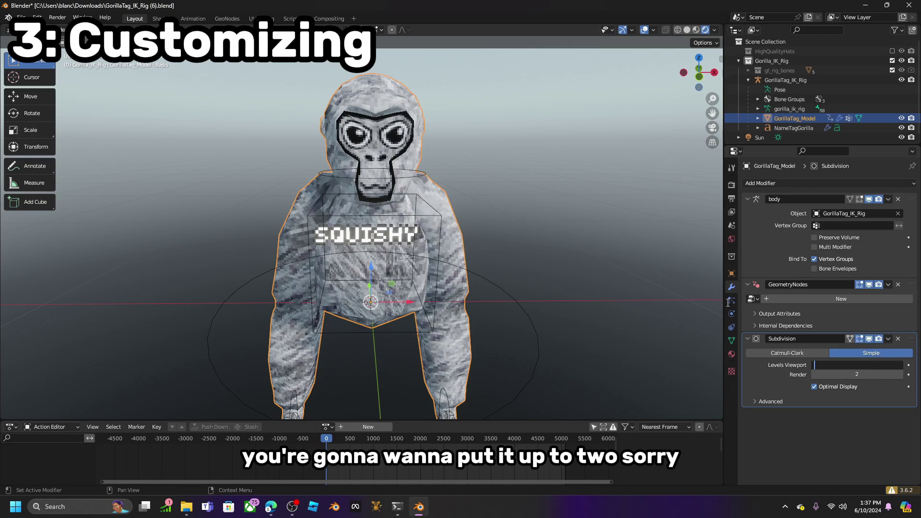
pyautogui.write('2')
pyautogui.press('Return')
# Step: Add a Solidify modifier to the gorilla mesh
pyautogui.moveTo(470, 297)
pyautogui.mouseDown(button='middle')
pyautogui.moveTo(533, 272)
pyautogui.moveTo(500, 292)
pyautogui.moveTo(522, 288)
pyautogui.moveTo(474, 303)
pyautogui.moveTo(484, 300)
pyautogui.mouseUp(button='middle')
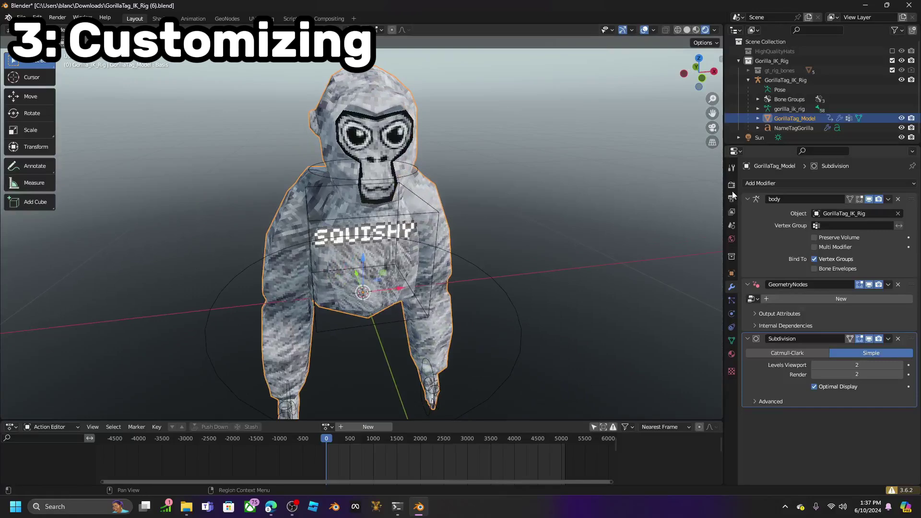
pyautogui.click(764, 184)
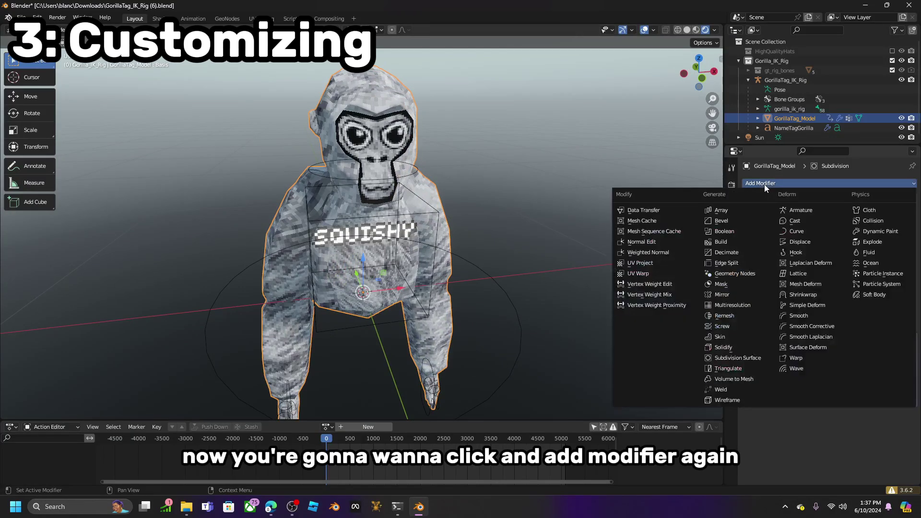
pyautogui.click(724, 347)
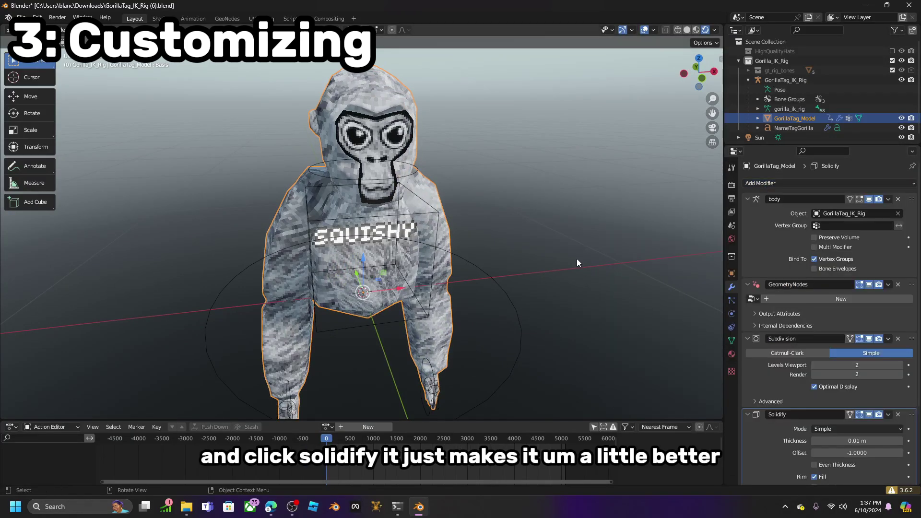
pyautogui.click(617, 297)
pyautogui.moveTo(616, 297); pyautogui.dragTo(360, 315, button='middle')
# Step: Enable Contact Shadows on the Sun light and set its strength to 10
pyautogui.click(253, 139)
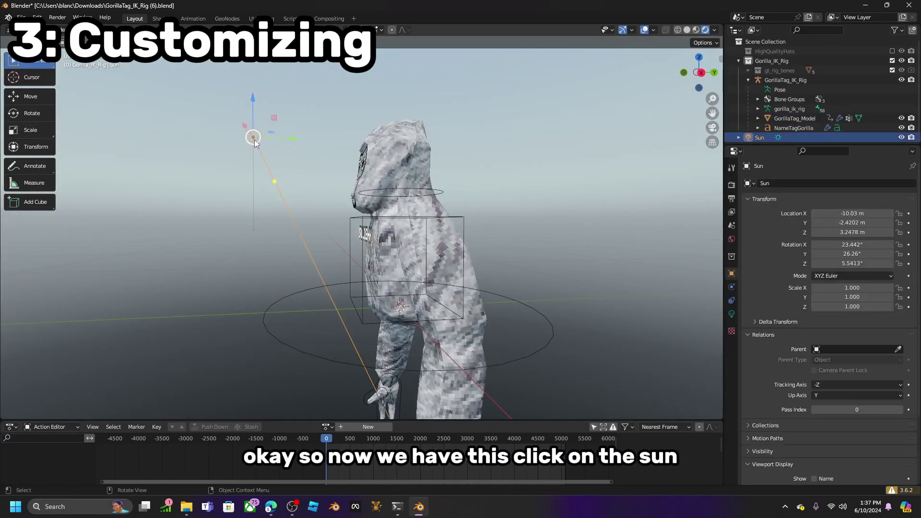
pyautogui.click(731, 313)
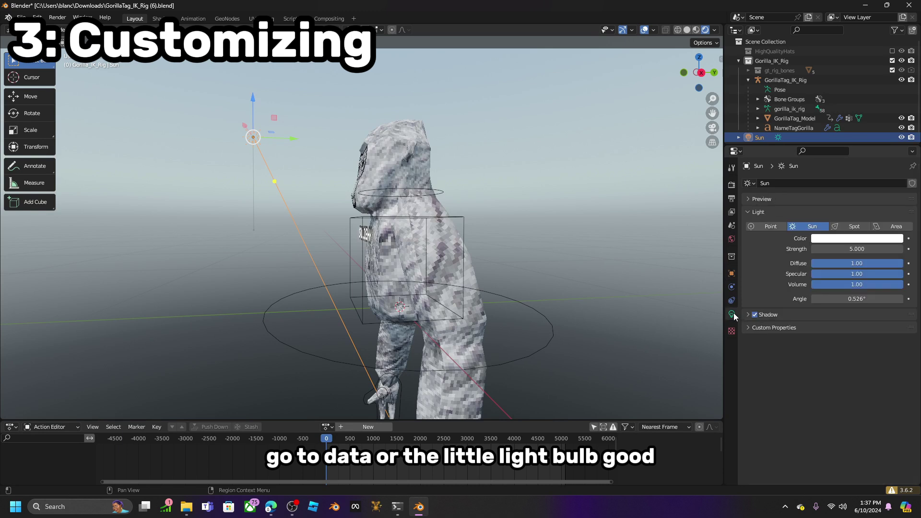
pyautogui.click(779, 315)
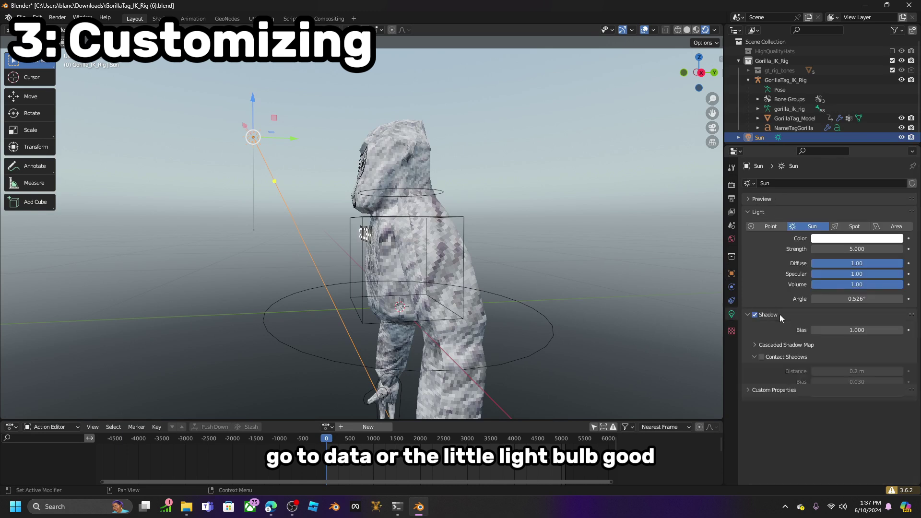
pyautogui.click(761, 356)
pyautogui.click(856, 248)
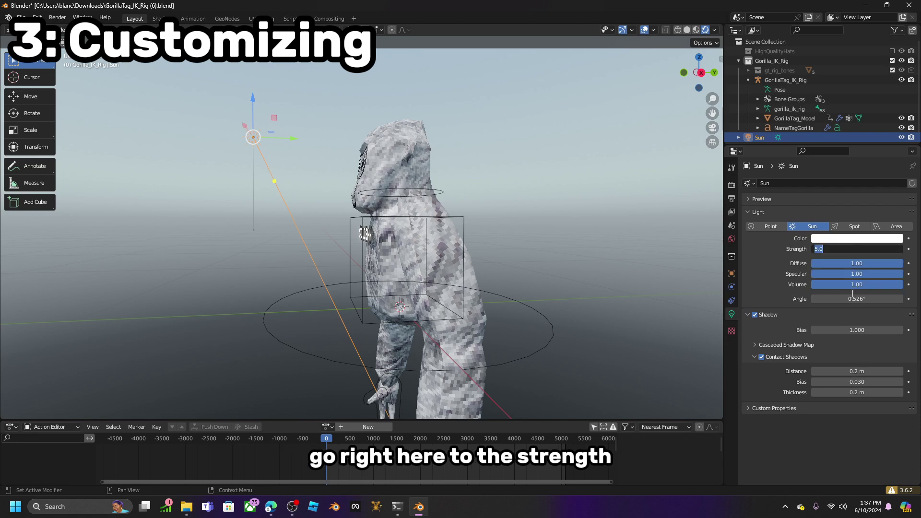
pyautogui.write('10')
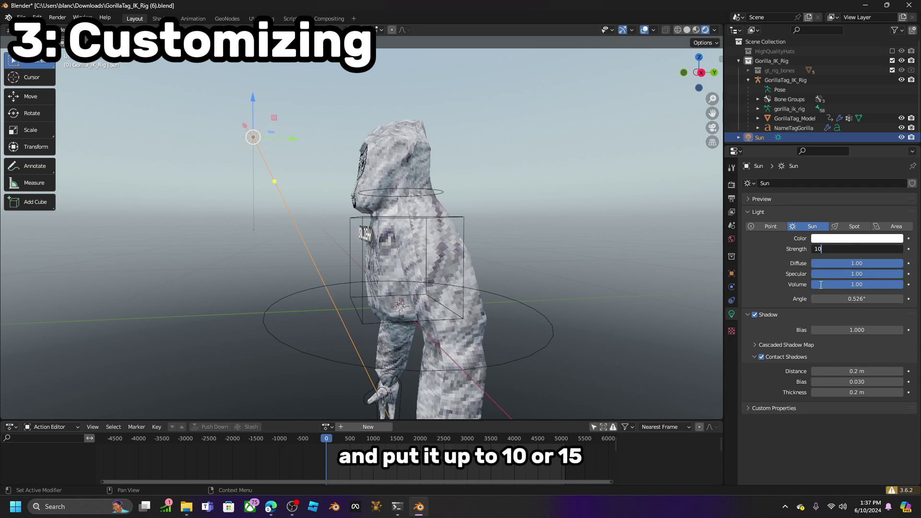
pyautogui.press('Return')
pyautogui.click(594, 153)
pyautogui.moveTo(594, 154); pyautogui.dragTo(489, 199, button='middle')
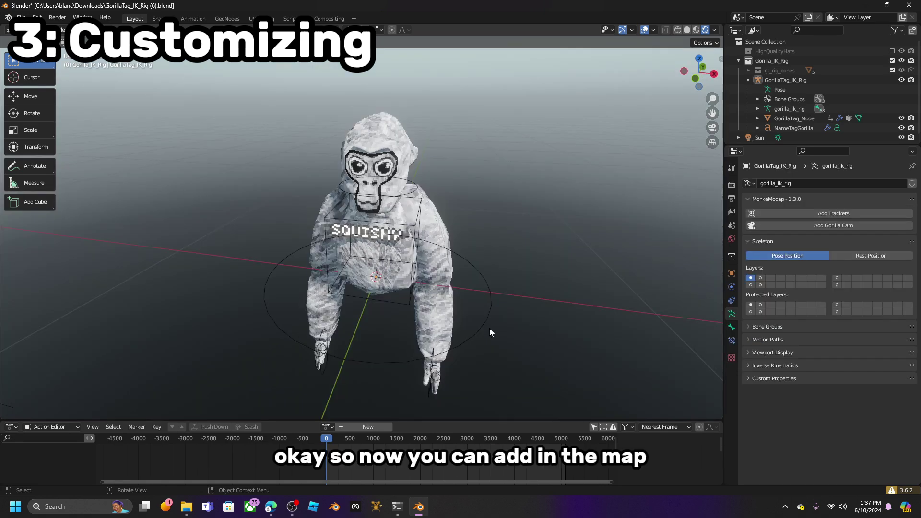
pyautogui.press('KP_1')
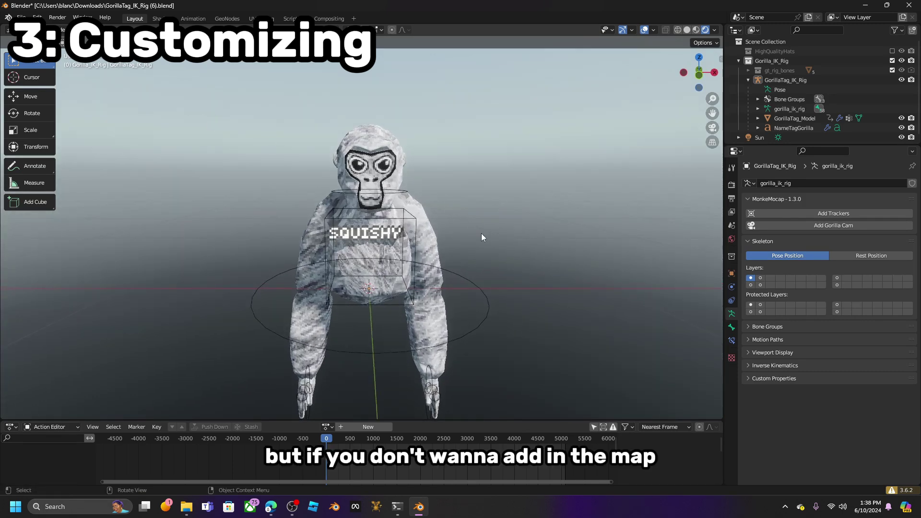
pyautogui.hotkey('shift', 'a')
pyautogui.moveTo(485, 235)
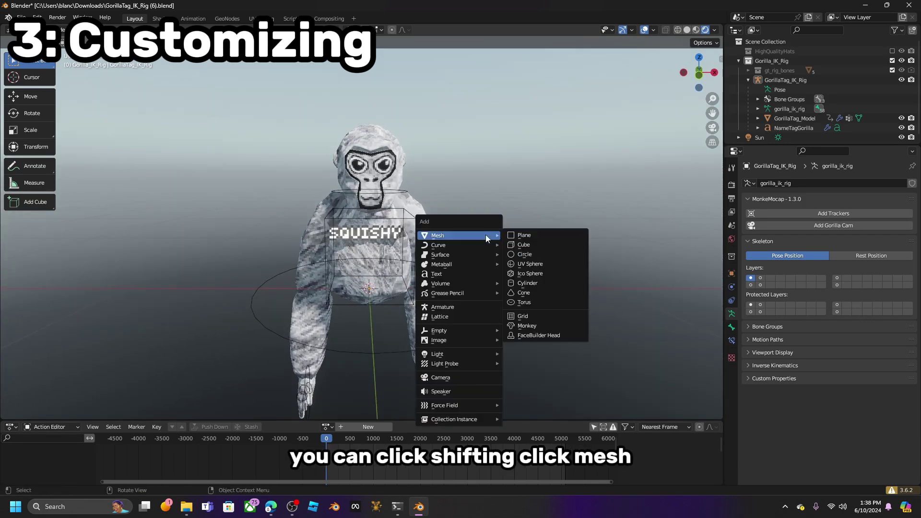
pyautogui.click(546, 238)
pyautogui.scroll(-4, 508, 269)
pyautogui.press('s')
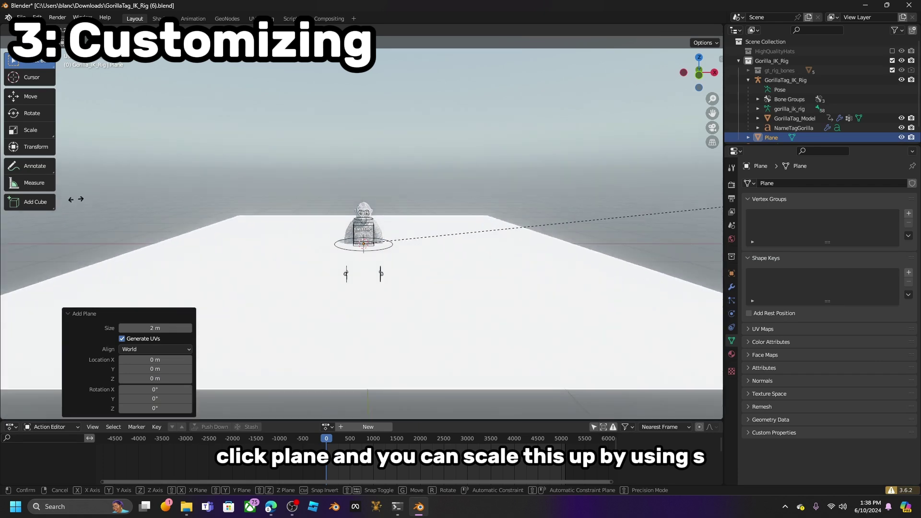
pyautogui.click(76, 199)
pyautogui.press('g')
pyautogui.press('z')
pyautogui.click(413, 138)
pyautogui.click(413, 138)
pyautogui.moveTo(413, 138); pyautogui.dragTo(393, 189, button='middle')
pyautogui.scroll(3, 439, 192)
pyautogui.scroll(-3, 455, 215)
pyautogui.click(473, 397)
pyautogui.press('Delete')
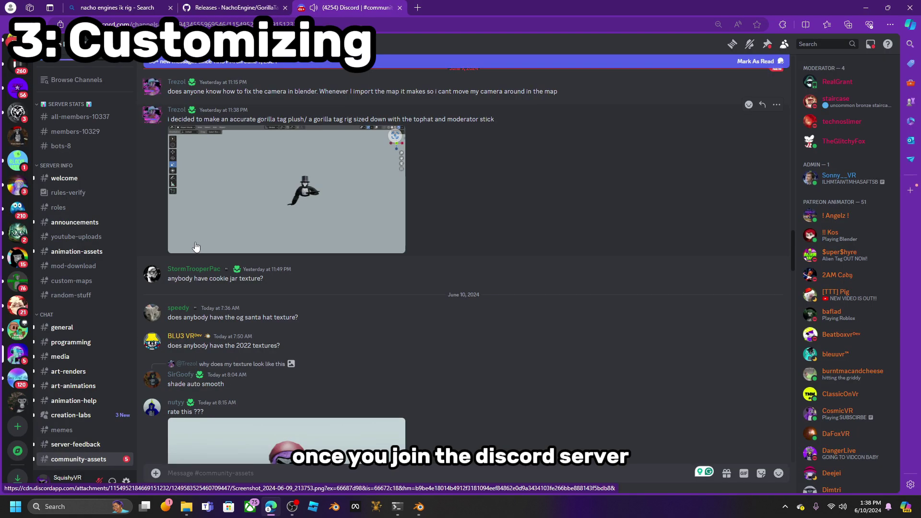
# Step: React with the check mark in #rules-verify to get verified, then view #roles
pyautogui.click(61, 194)
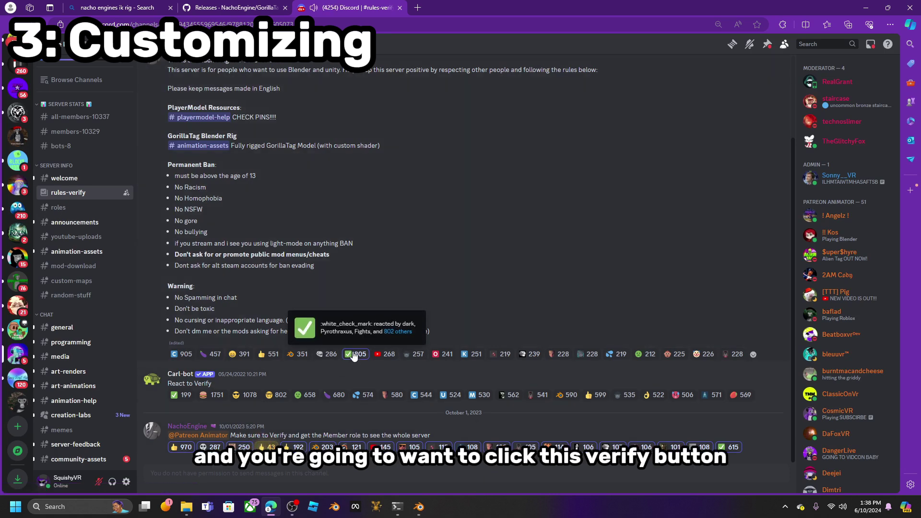
pyautogui.click(176, 397)
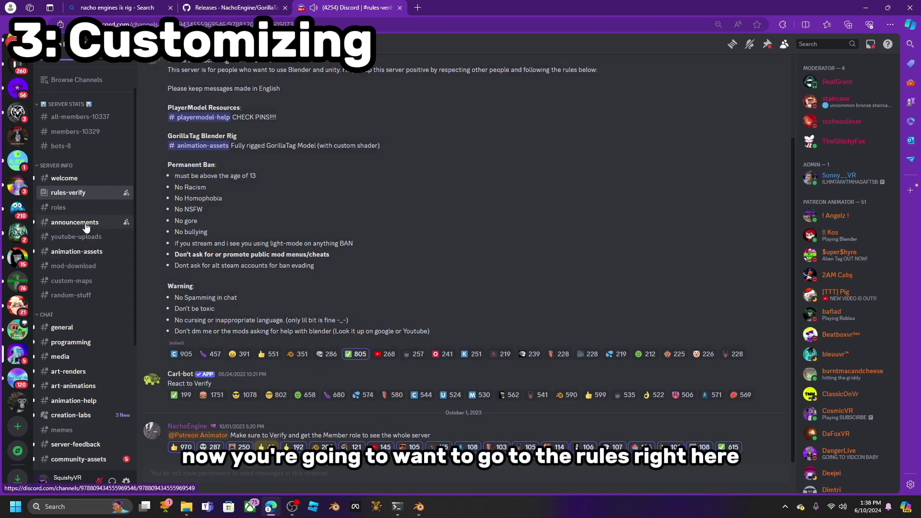
pyautogui.click(75, 207)
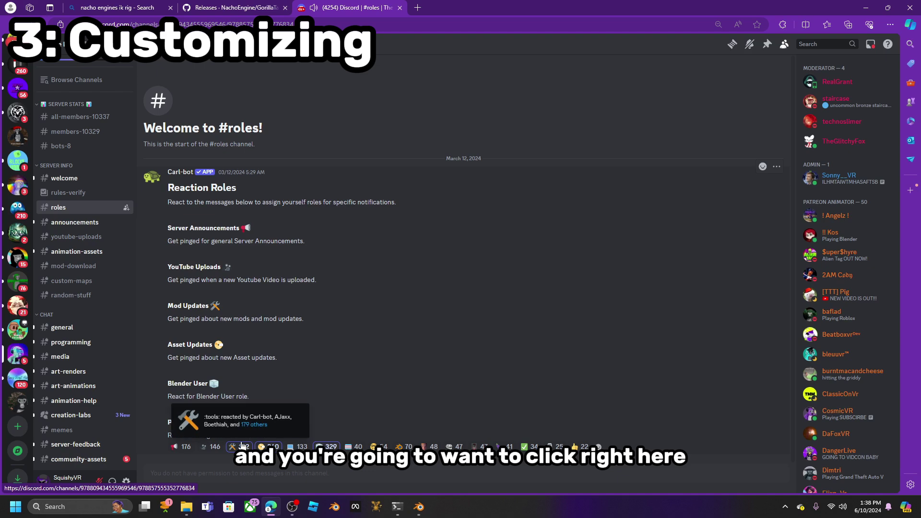
# Step: Download GorillaTag_SkyJungleRevamp.zip from the #animation-assets channel
pyautogui.moveTo(273, 452)
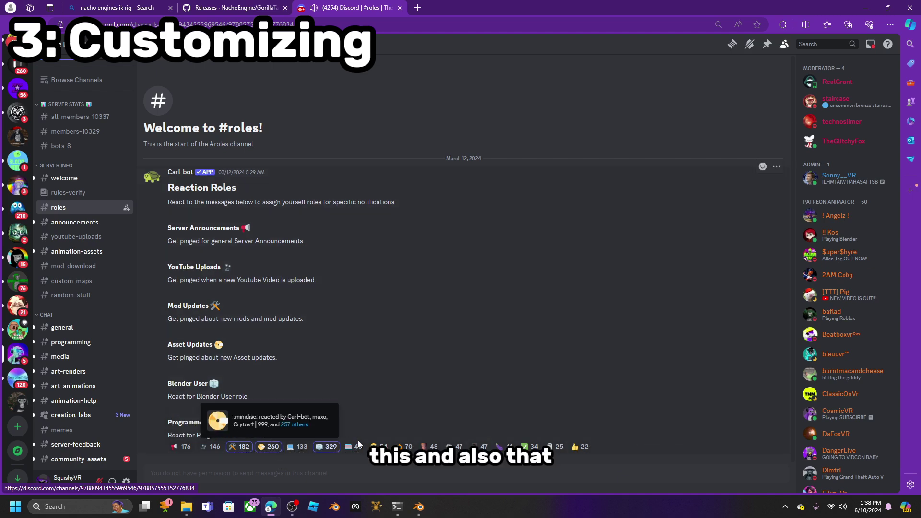
pyautogui.click(69, 252)
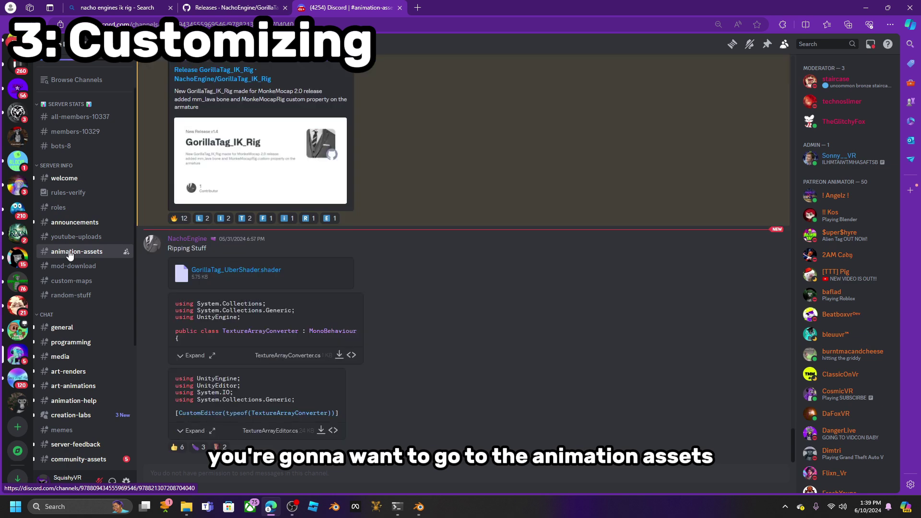
pyautogui.scroll(10, 298, 323)
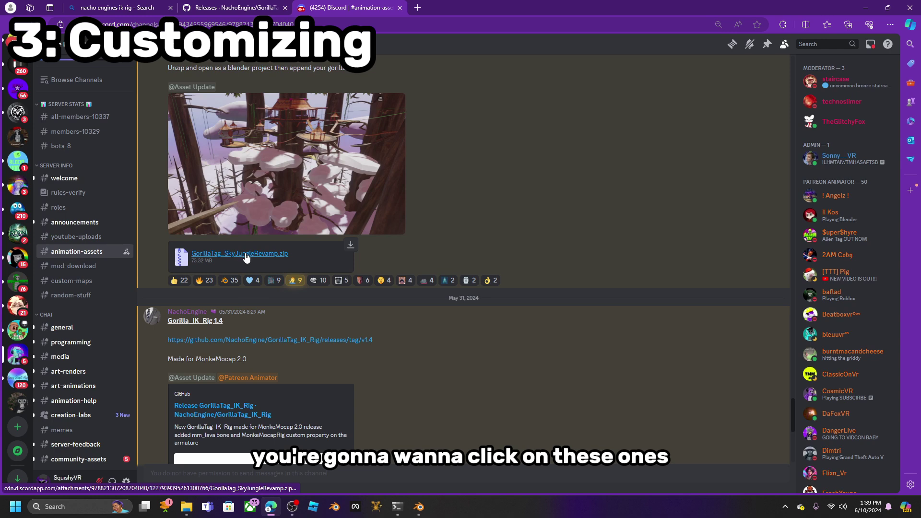
pyautogui.scroll(6, 249, 257)
pyautogui.scroll(-5, 261, 260)
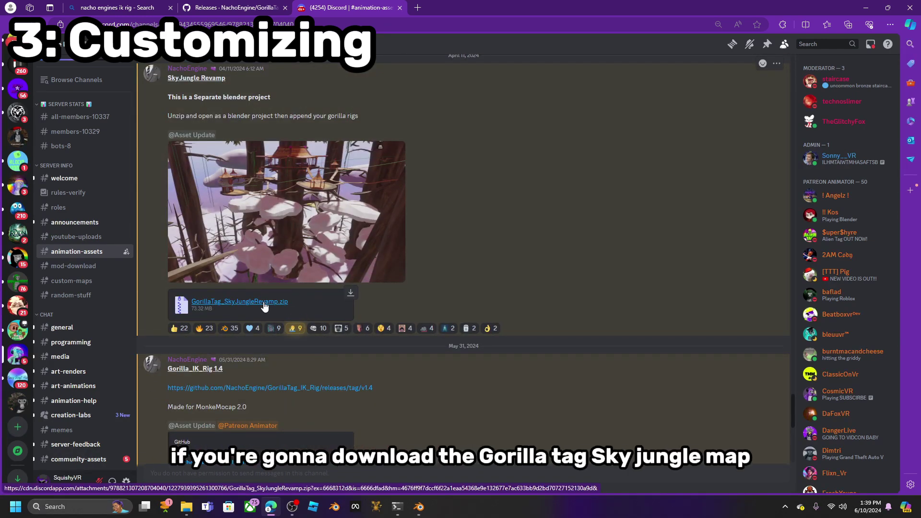
pyautogui.click(263, 302)
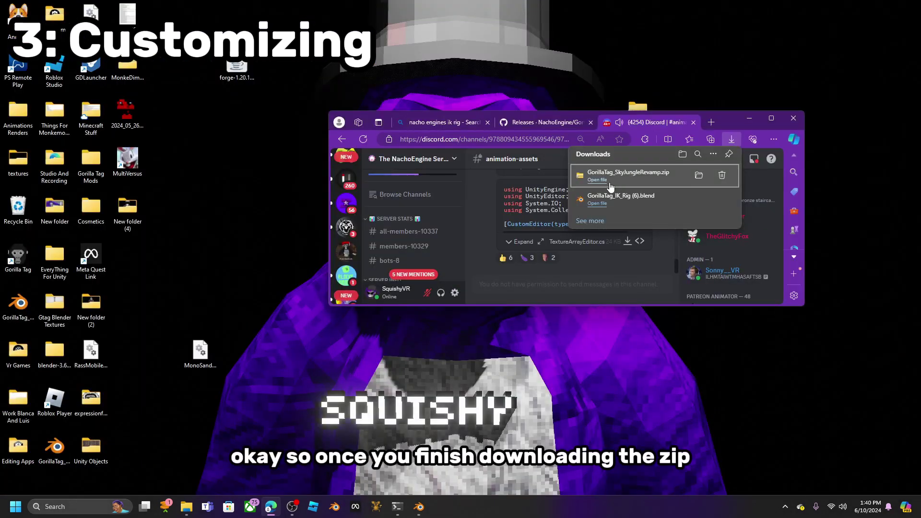
# Step: Open the downloaded SkyJungleRevamp zip, then return to the AllGtagCosmetics GitHub page
pyautogui.click(597, 181)
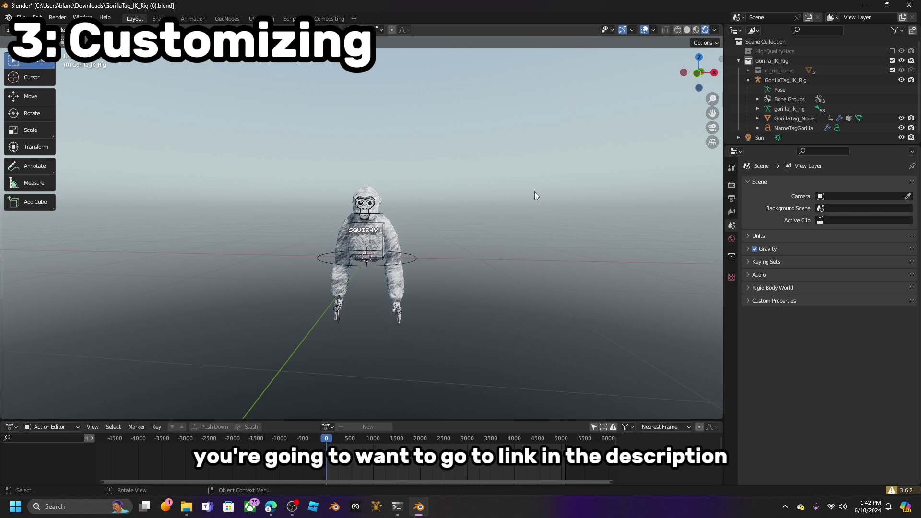
pyautogui.hotkey('alt', 'Tab')
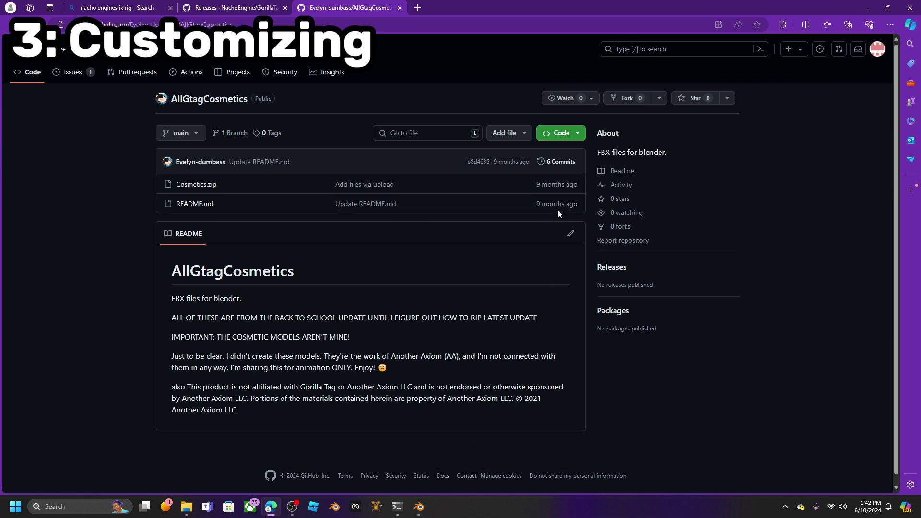
# Step: Download AllGtagCosmetics-main.zip via Code > Download ZIP and check the downloads list
pyautogui.click(565, 139)
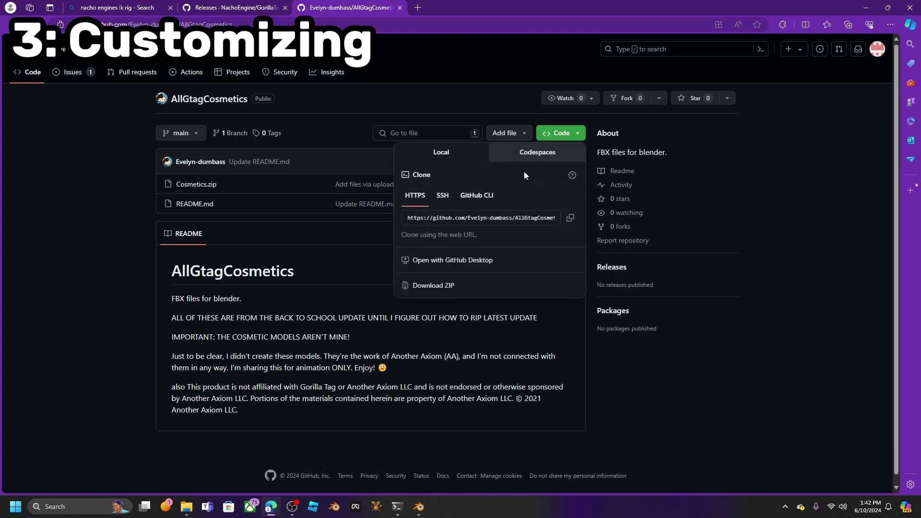
pyautogui.click(423, 286)
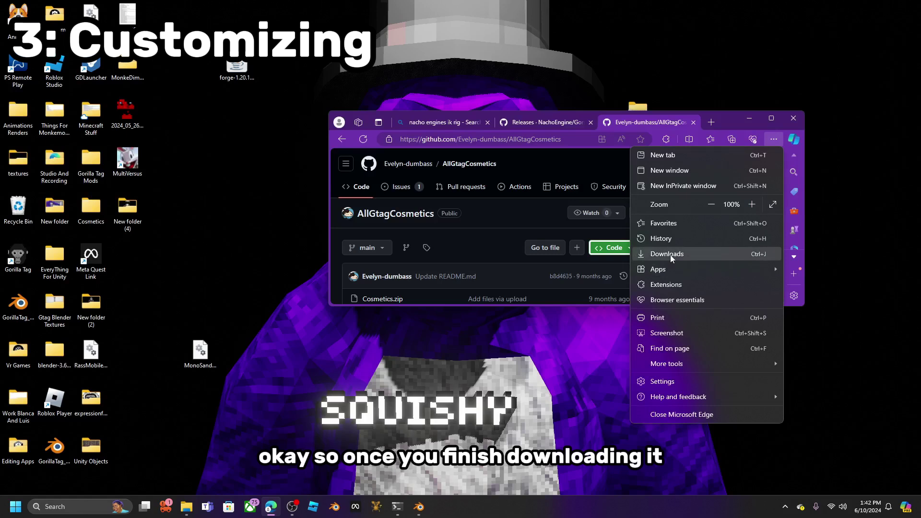
pyautogui.click(666, 249)
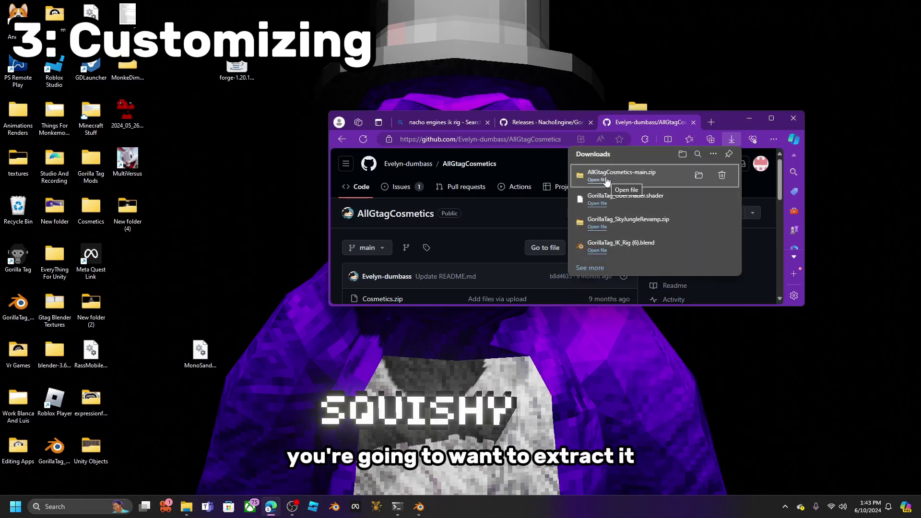
# Step: Drag AllGtagCosmetics-main.zip onto the desktop and bring up its context menu
pyautogui.moveTo(619, 177); pyautogui.dragTo(247, 214)
pyautogui.rightClick(247, 213)
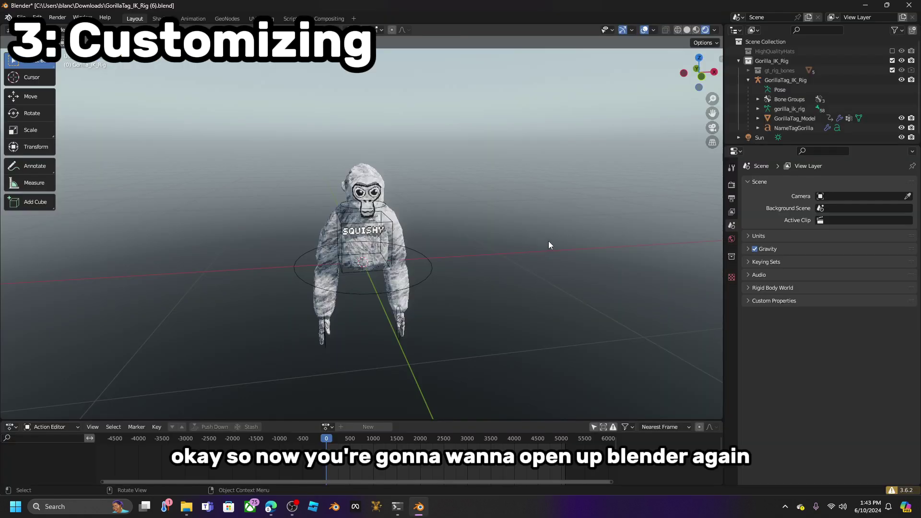
pyautogui.moveTo(548, 241); pyautogui.dragTo(450, 246, button='middle')
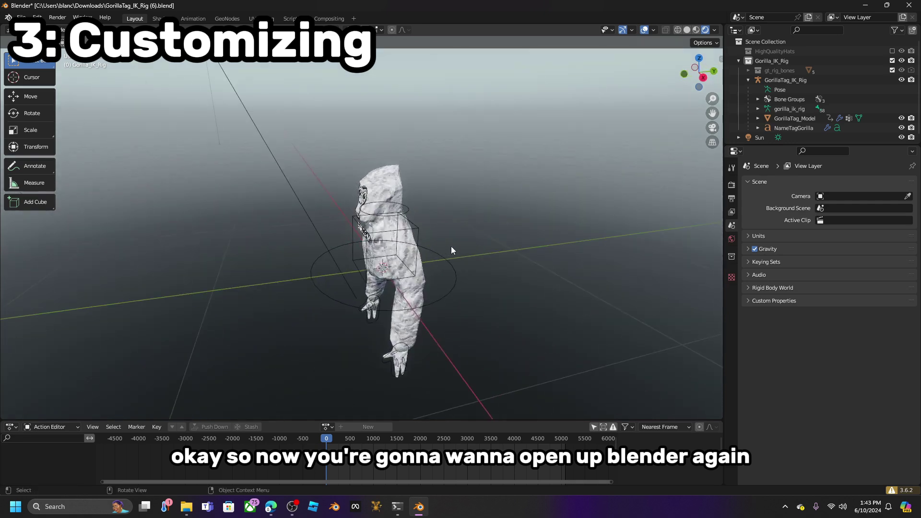
# Step: From the front view, set the gorilla's PrimaryColor fur material to a vivid purple
pyautogui.press('KP_1')
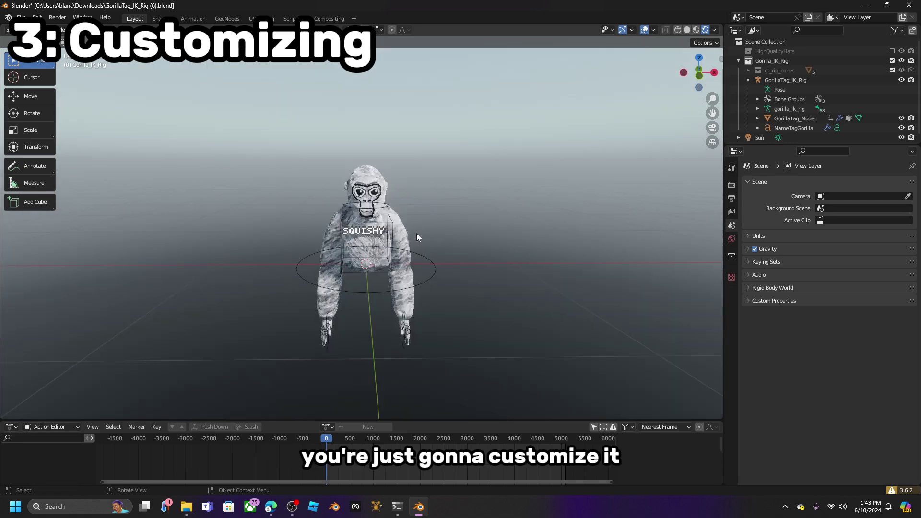
pyautogui.click(403, 267)
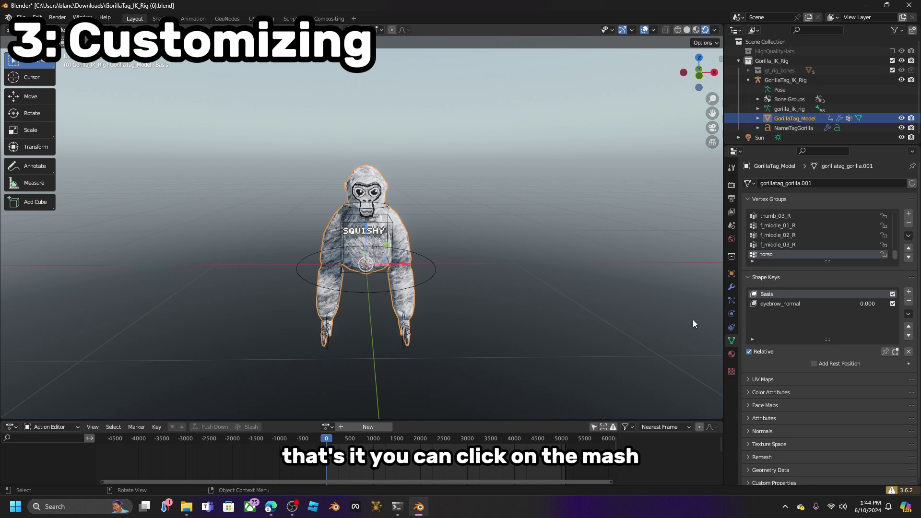
pyautogui.click(732, 354)
pyautogui.click(858, 301)
pyautogui.click(877, 201)
pyautogui.moveTo(877, 201); pyautogui.dragTo(822, 220)
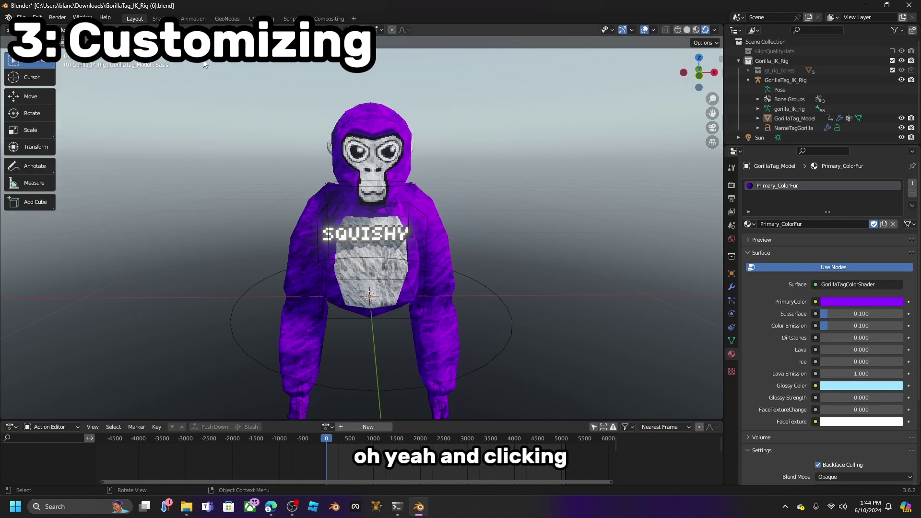
pyautogui.click(21, 18)
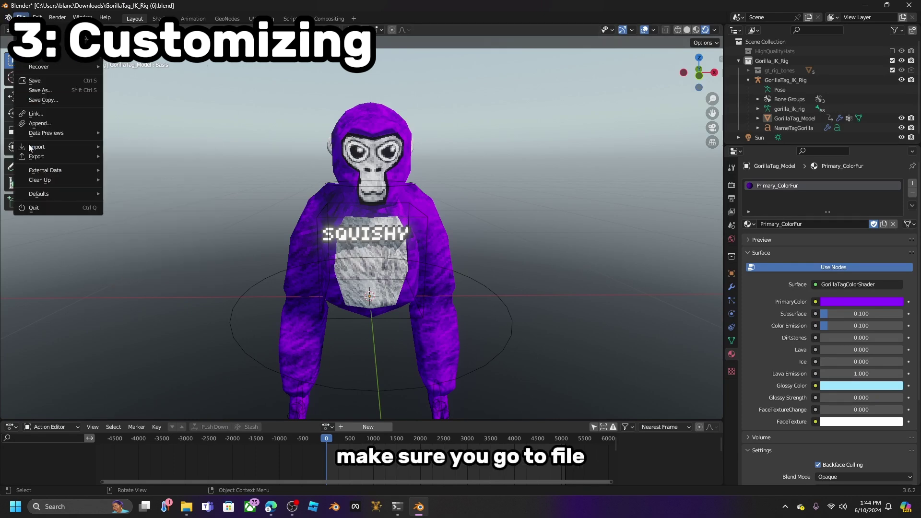
pyautogui.moveTo(57, 143)
pyautogui.click(158, 255)
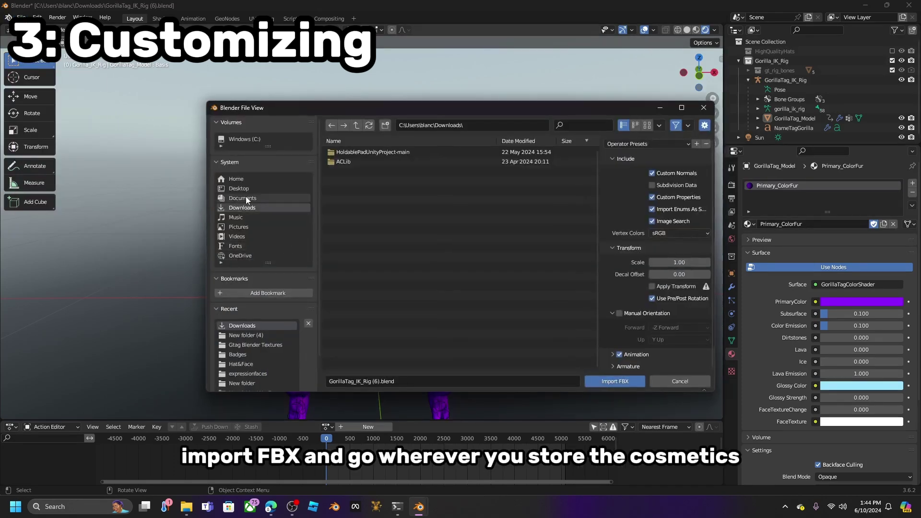
pyautogui.click(247, 190)
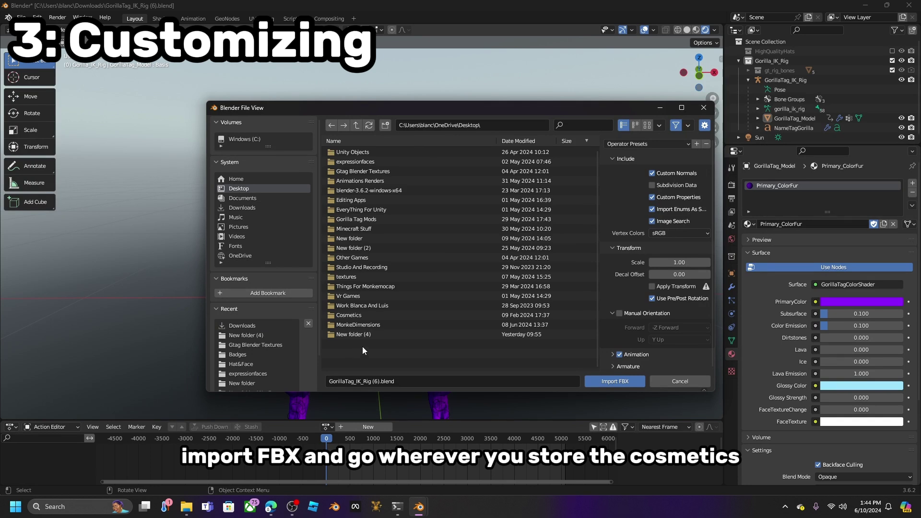
pyautogui.click(359, 315)
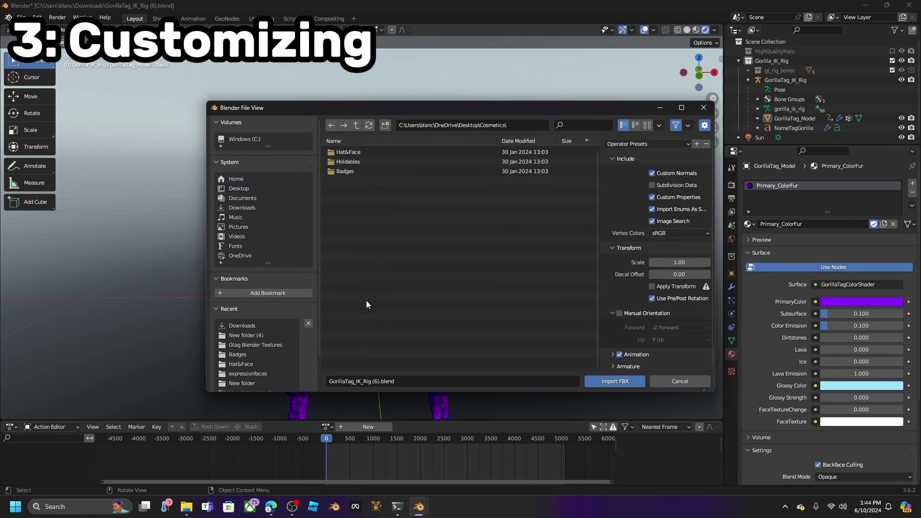
pyautogui.click(362, 152)
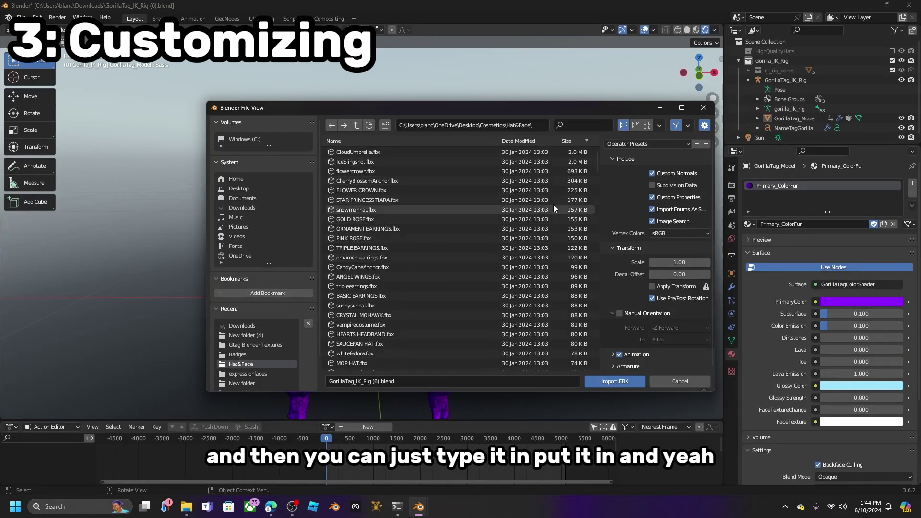
pyautogui.click(693, 386)
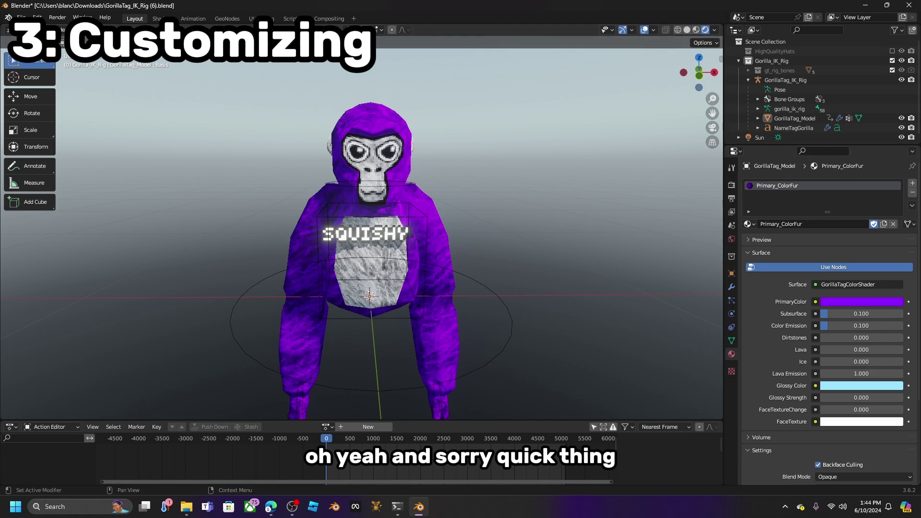
# Step: In Discord's #community-assets channel, enlarge the cave texture atlas image and save it with Save image as
pyautogui.hotkey('alt', 'Tab')
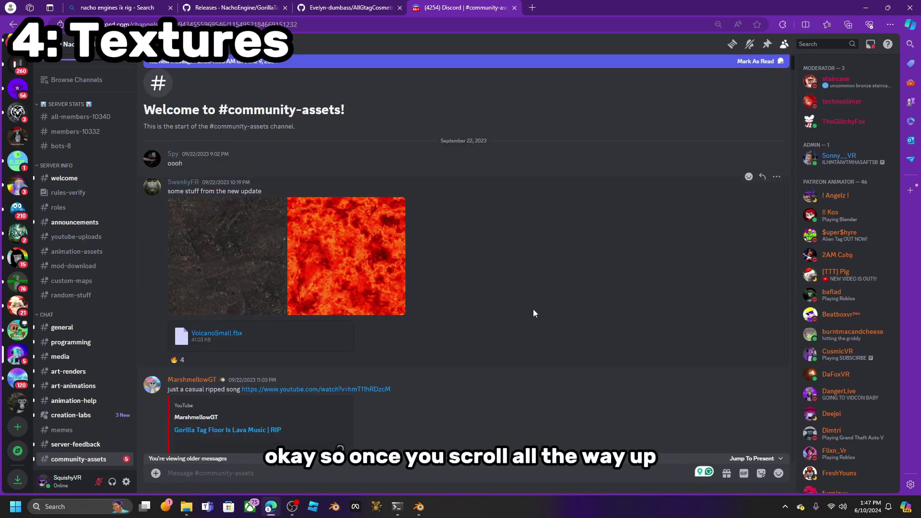
pyautogui.scroll(-15, 533, 309)
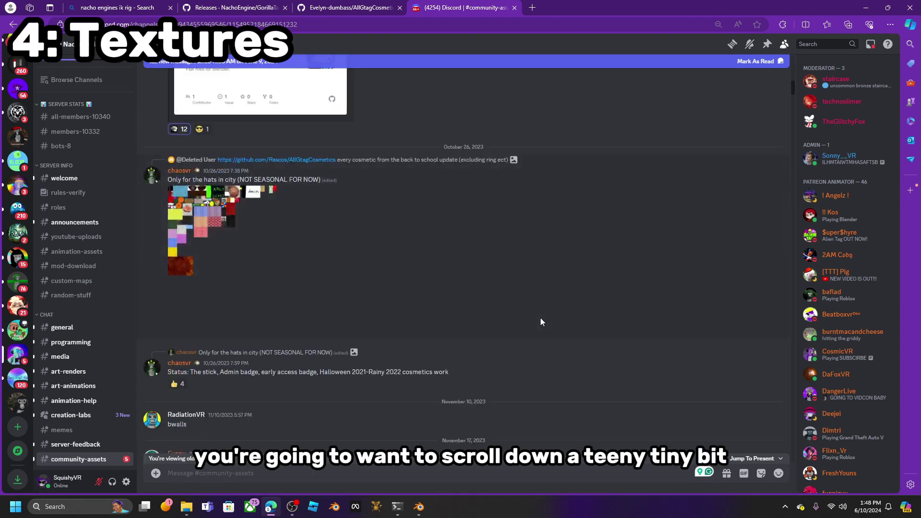
pyautogui.scroll(-5, 463, 328)
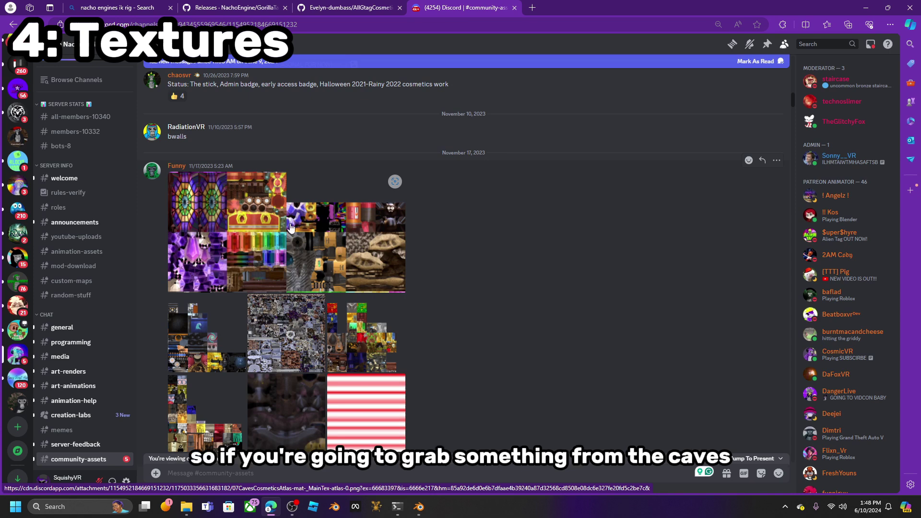
pyautogui.click(343, 230)
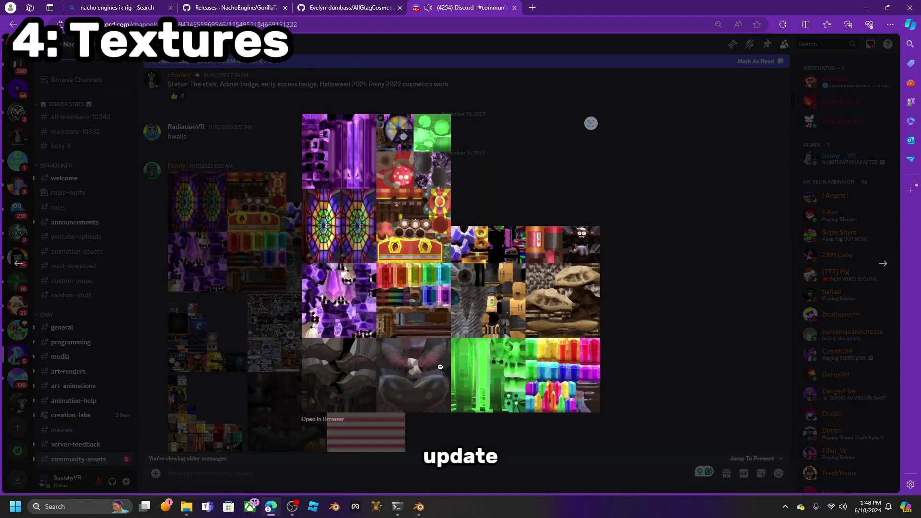
pyautogui.rightClick(441, 367)
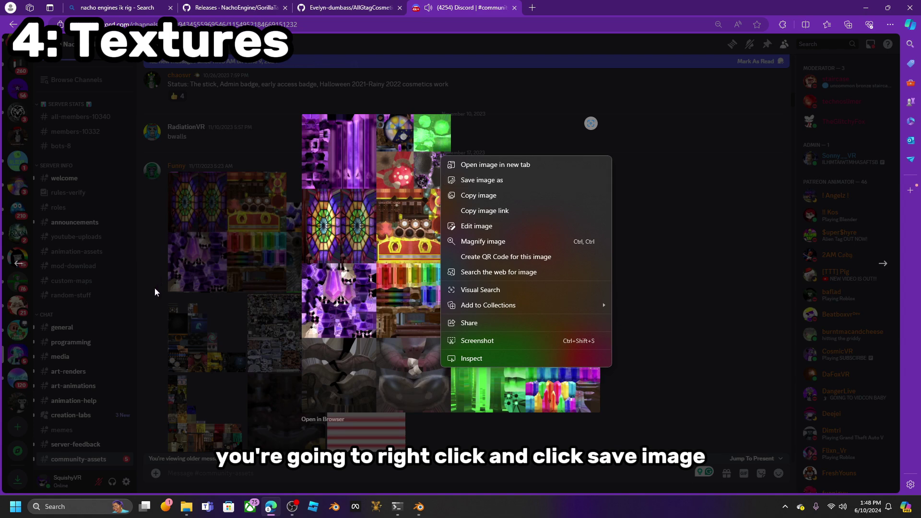
pyautogui.click(202, 334)
pyautogui.scroll(-5, 356, 223)
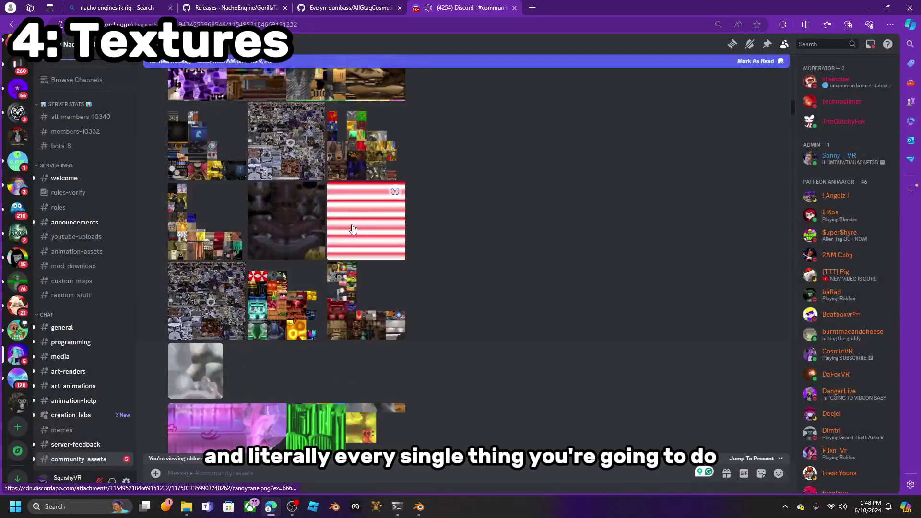
pyautogui.scroll(-3, 356, 223)
pyautogui.scroll(-6, 356, 242)
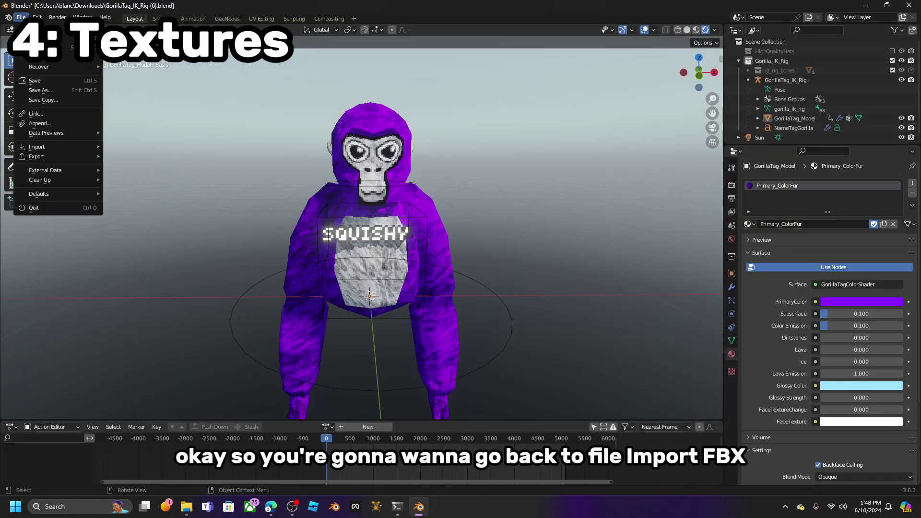
# Step: Import tophat.fbx from Desktop\Cosmetics\Hat&Face, filtering the file list by 'top'
pyautogui.moveTo(40, 148)
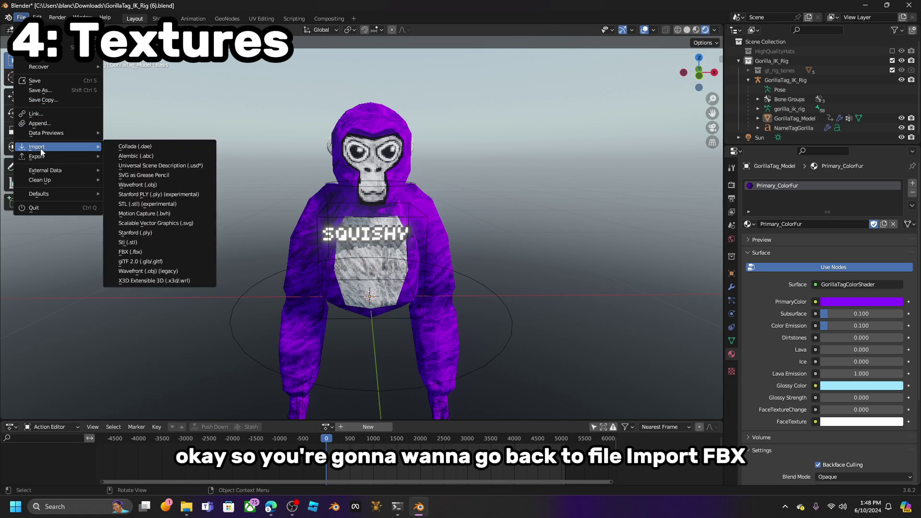
pyautogui.click(131, 252)
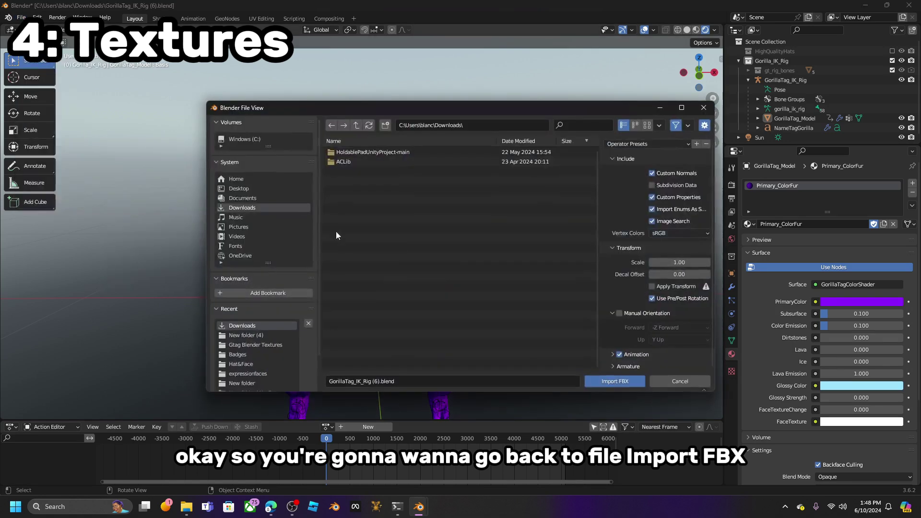
pyautogui.click(266, 189)
pyautogui.click(368, 316)
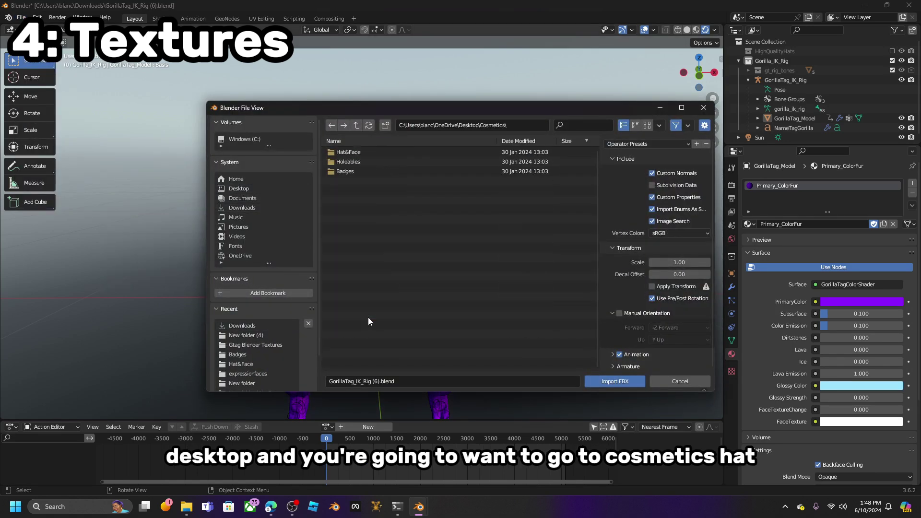
pyautogui.click(374, 152)
pyautogui.click(610, 119)
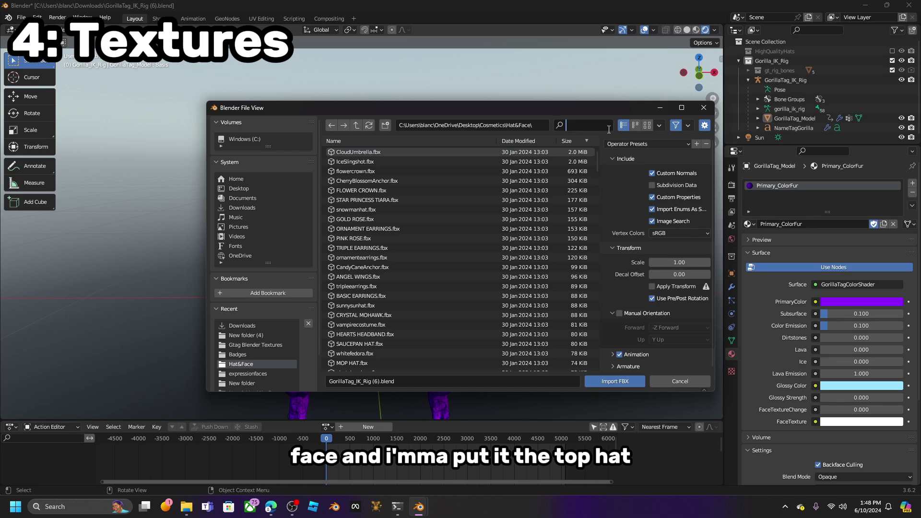
pyautogui.write('top')
pyautogui.doubleClick(347, 162)
# Step: Move the imported top hat onto the gorilla's head with G
pyautogui.press('g')
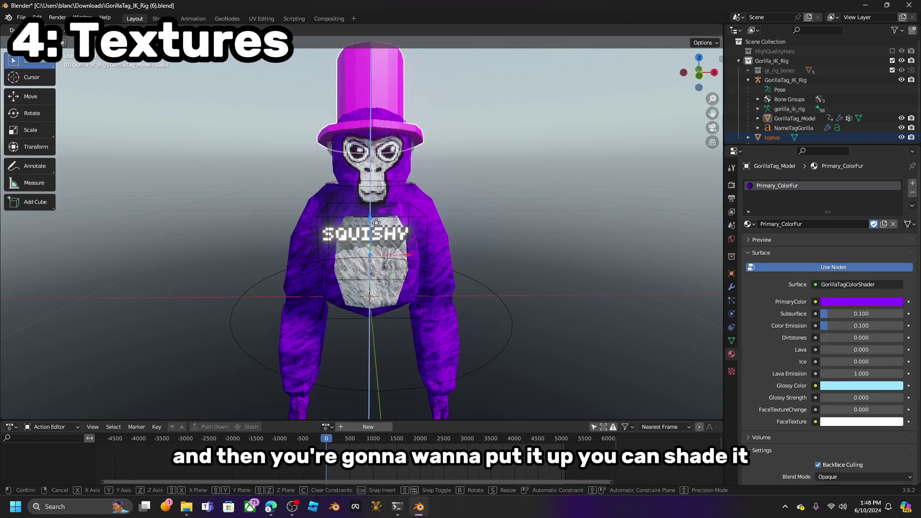
pyautogui.click(522, 134)
pyautogui.moveTo(525, 132); pyautogui.dragTo(384, 163, button='middle')
# Step: Try smooth and flat shading on the top hat, settling on Shade Auto Smooth
pyautogui.click(340, 131)
pyautogui.rightClick(425, 198)
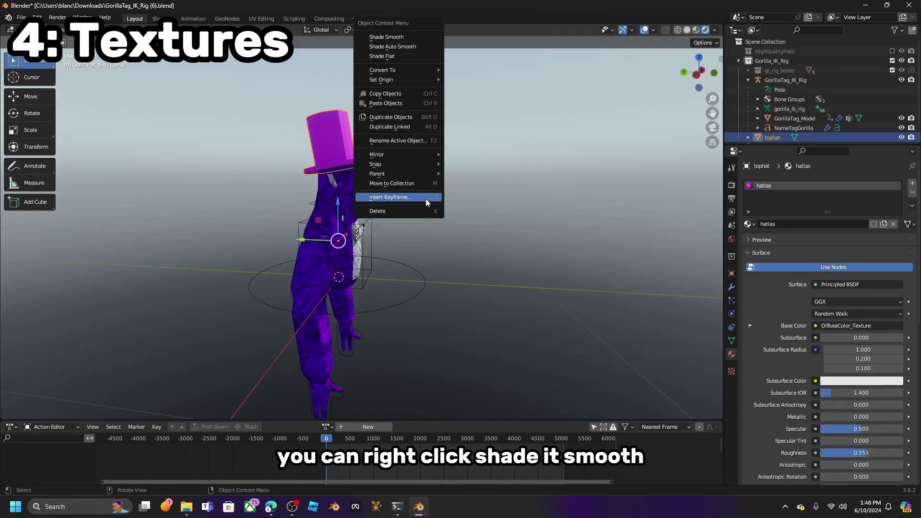
pyautogui.click(413, 36)
pyautogui.scroll(2, 437, 163)
pyautogui.rightClick(428, 166)
pyautogui.click(428, 168)
pyautogui.rightClick(436, 173)
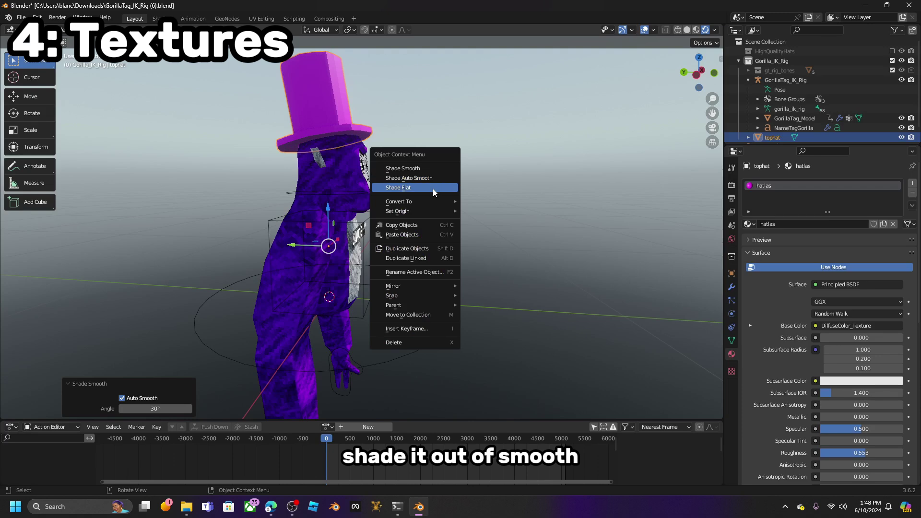
pyautogui.click(433, 189)
pyautogui.rightClick(438, 174)
pyautogui.click(428, 165)
pyautogui.scroll(2, 435, 193)
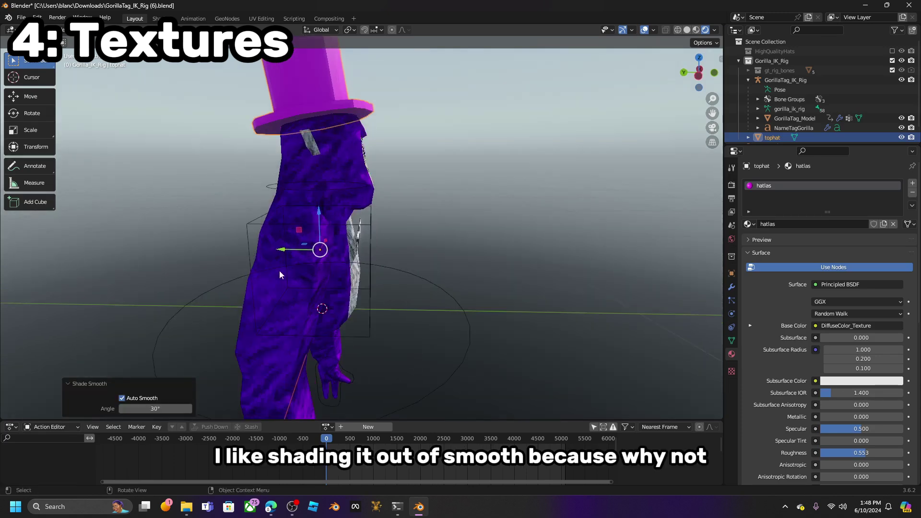
# Step: Orbit back toward the gorilla's front, reselect the top hat and switch to the Shading workspace
pyautogui.click(285, 253)
pyautogui.scroll(-5, 431, 191)
pyautogui.click(482, 145)
pyautogui.moveTo(481, 145); pyautogui.dragTo(435, 147, button='middle')
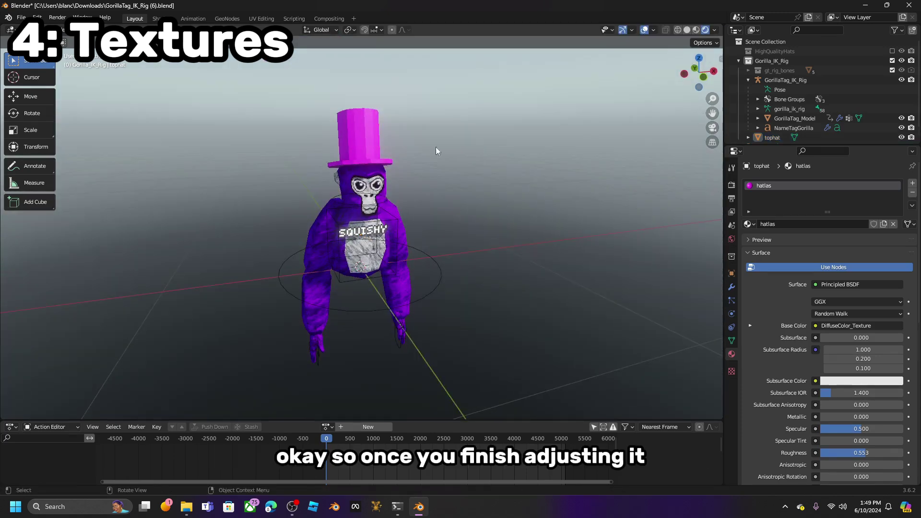
pyautogui.click(354, 144)
pyautogui.click(155, 18)
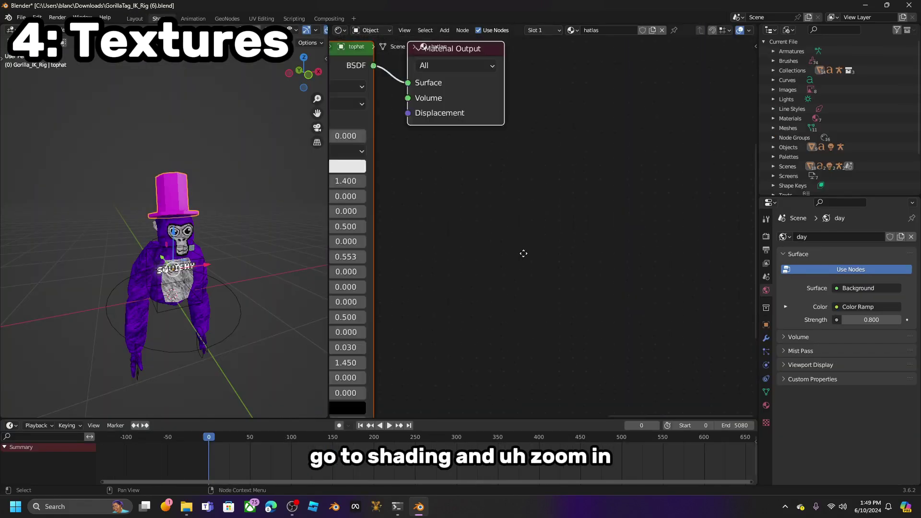
# Step: Set the top hat's image texture node interpolation to Closest
pyautogui.scroll(3, 684, 181)
pyautogui.scroll(-5, 555, 203)
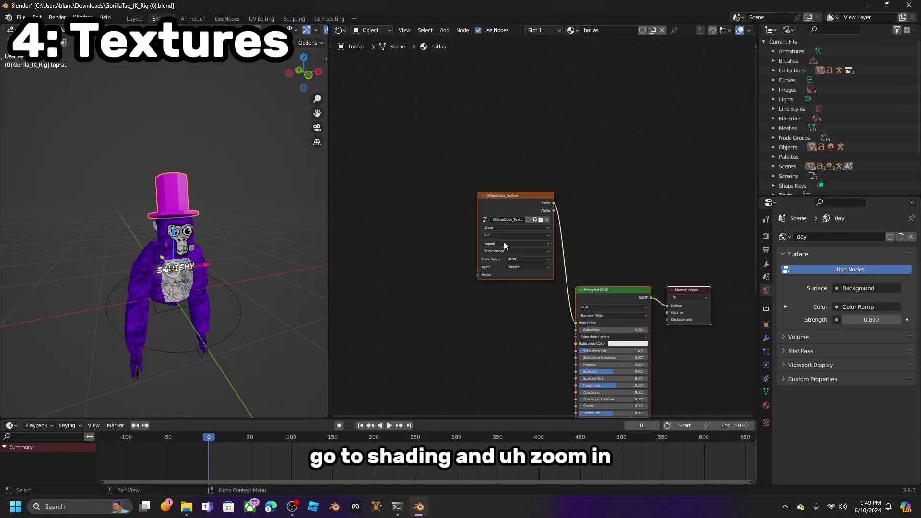
pyautogui.scroll(5, 491, 231)
pyautogui.click(490, 229)
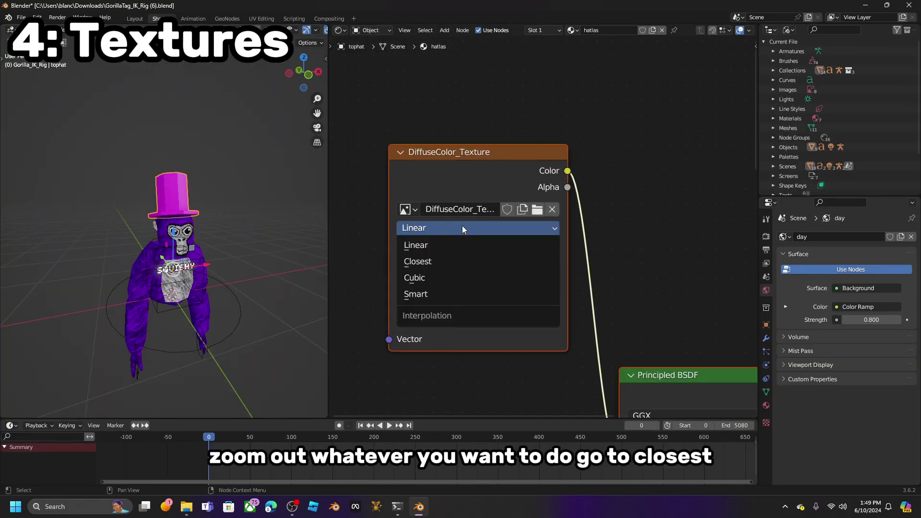
pyautogui.click(436, 263)
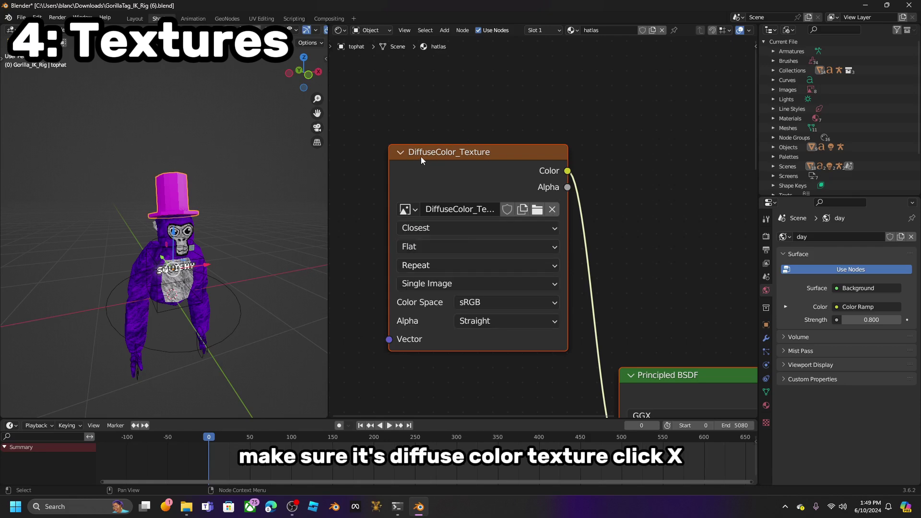
# Step: Clear the current texture image and load the hat texture from the Desktop folder
pyautogui.click(553, 210)
pyautogui.click(555, 213)
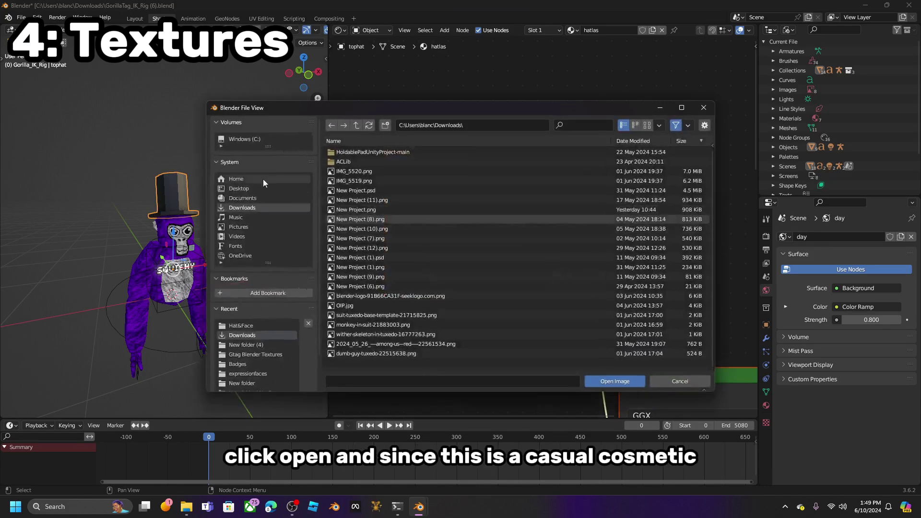
pyautogui.click(254, 188)
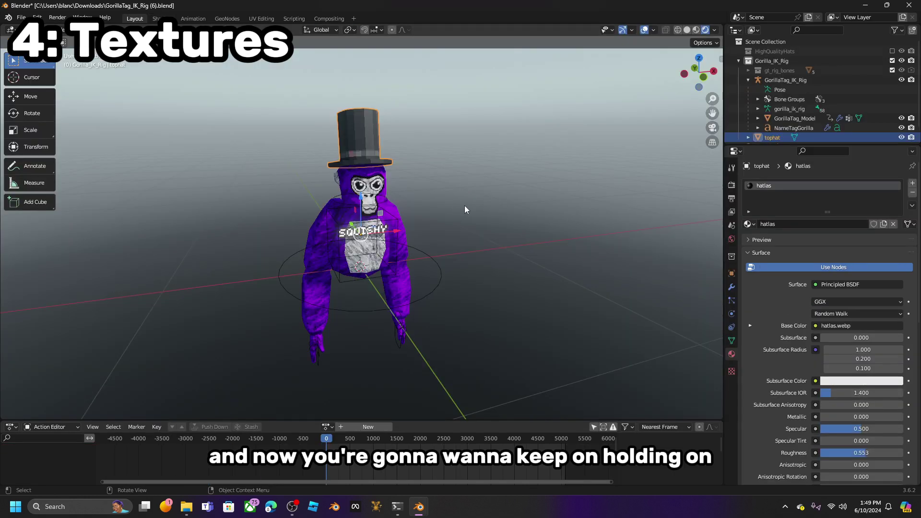
pyautogui.moveTo(464, 205); pyautogui.dragTo(361, 162, button='middle')
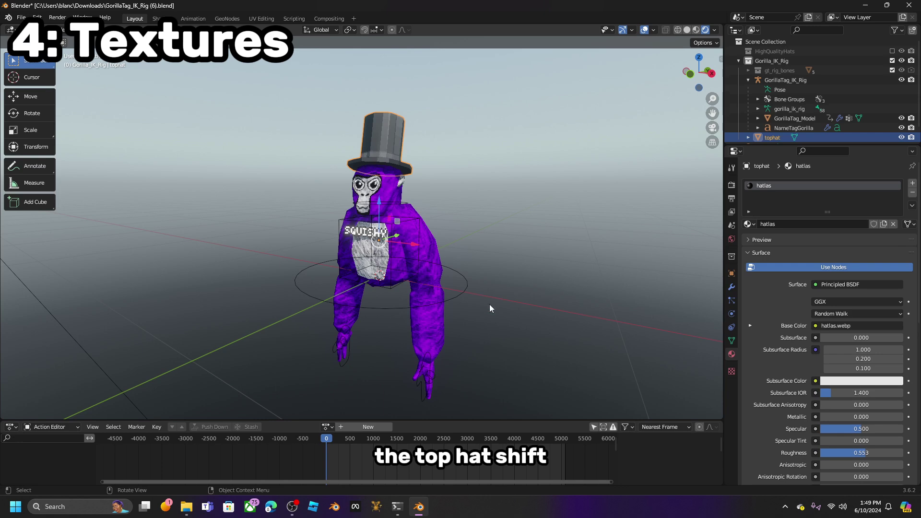
# Step: In Pose Mode, parent the top hat to the rig's head bone with Ctrl+P > Bone, then return to Object Mode
pyautogui.keyDown('shift'); pyautogui.click(464, 290); pyautogui.keyUp('shift')
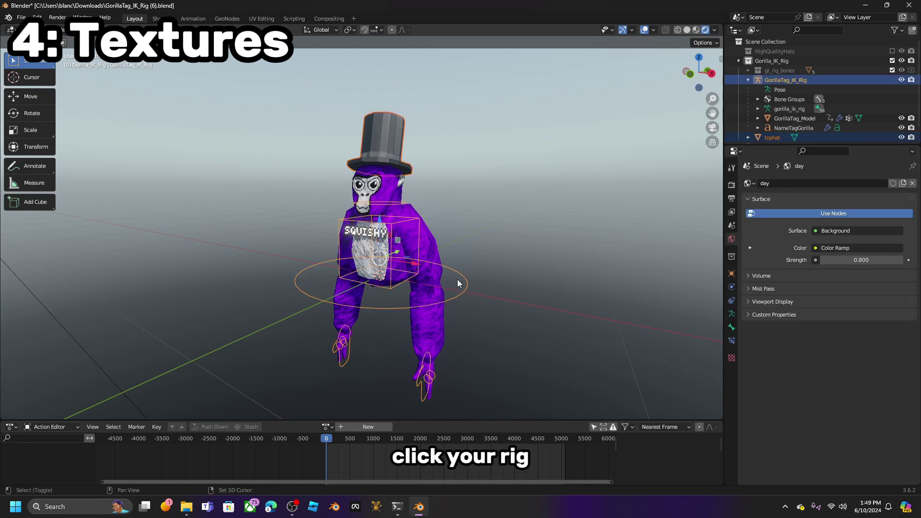
pyautogui.click(38, 30)
pyautogui.click(43, 60)
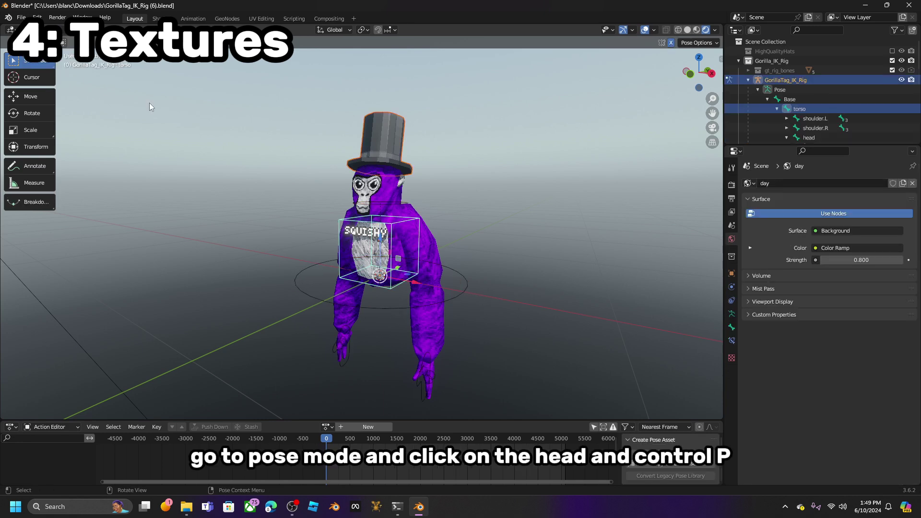
pyautogui.click(391, 206)
pyautogui.hotkey('ctrl', 'p')
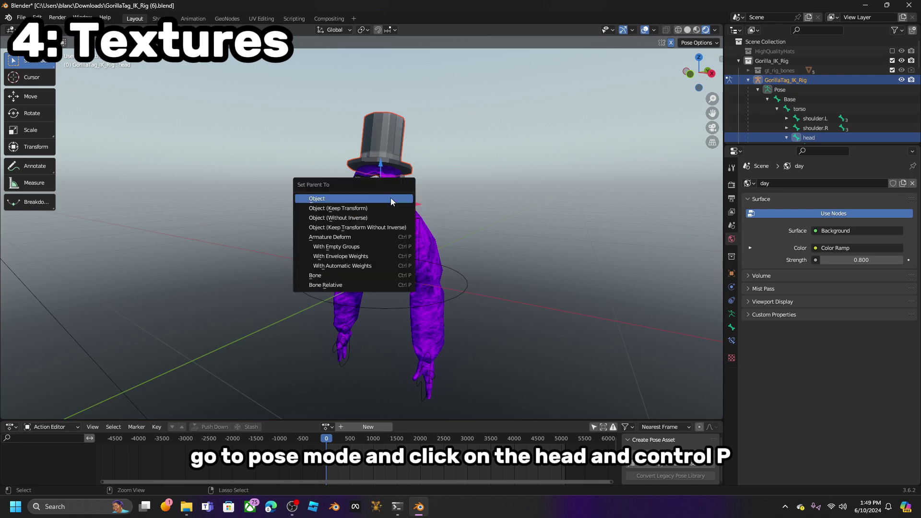
pyautogui.click(320, 276)
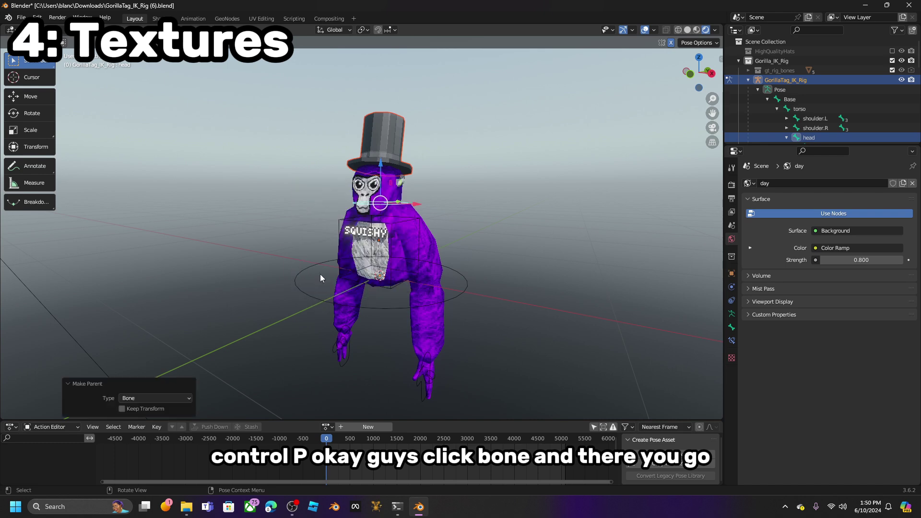
pyautogui.click(40, 30)
pyautogui.click(65, 41)
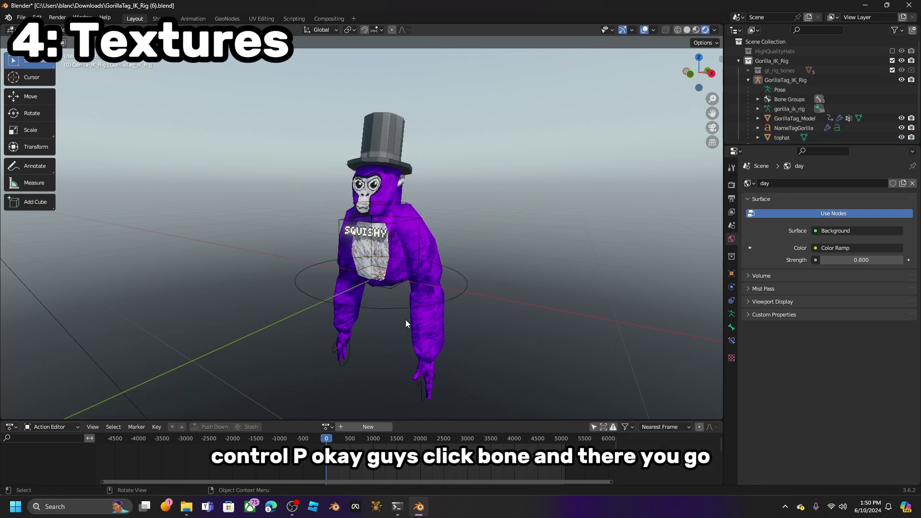
pyautogui.click(526, 188)
pyautogui.hotkey('ctrl', 'z')
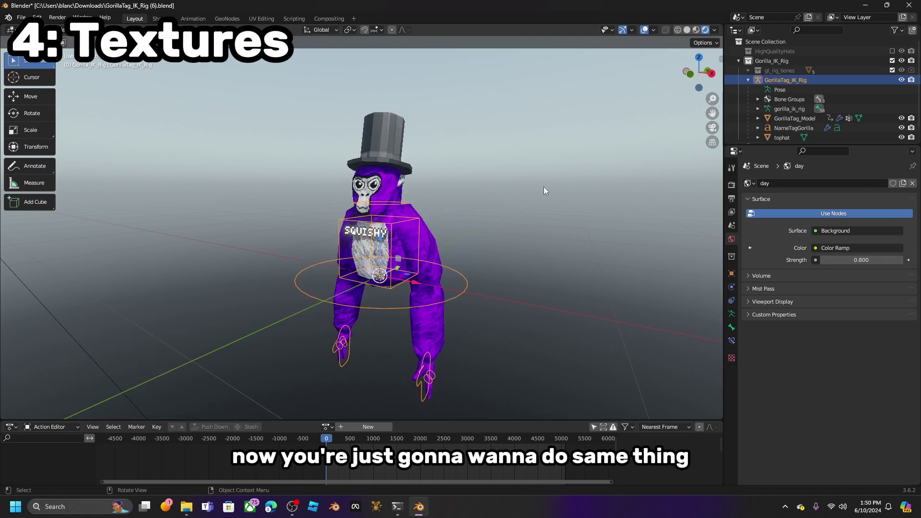
pyautogui.click(544, 194)
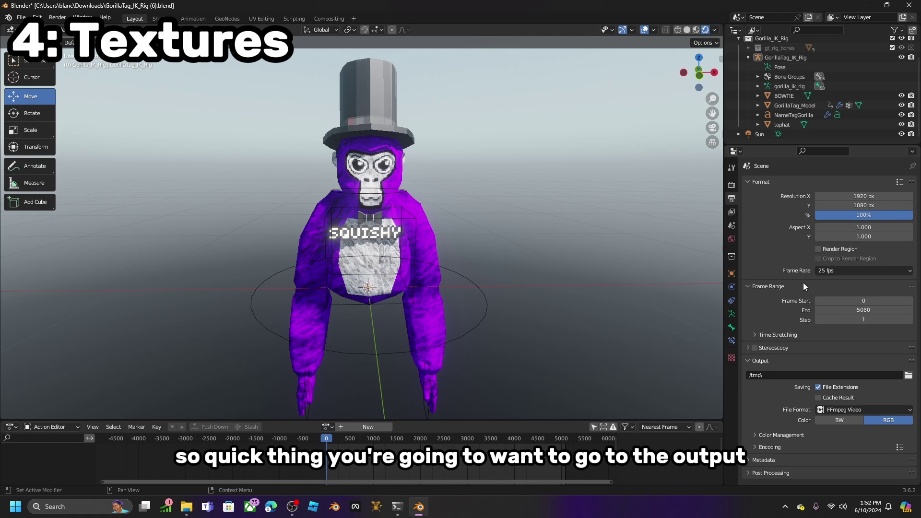
# Step: Set the frame range End to 0 and Step to 0
pyautogui.click(830, 310)
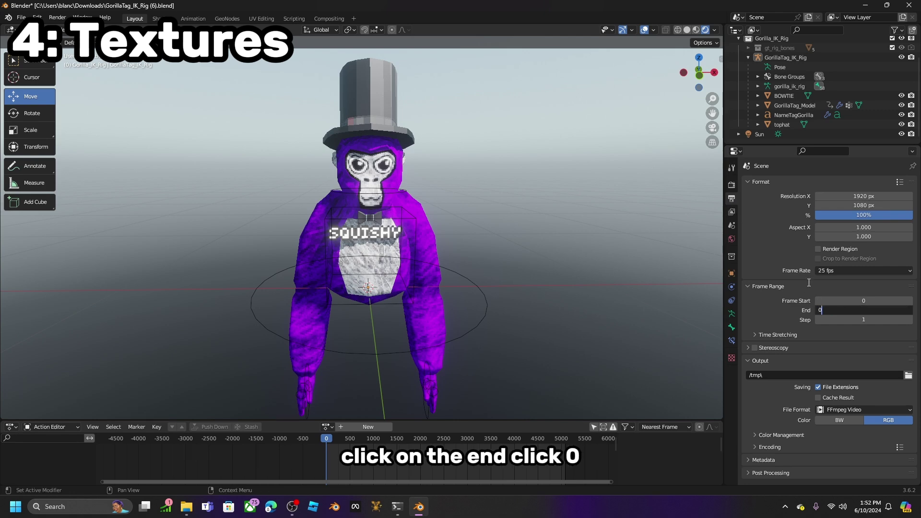
pyautogui.press('Return')
pyautogui.click(863, 320)
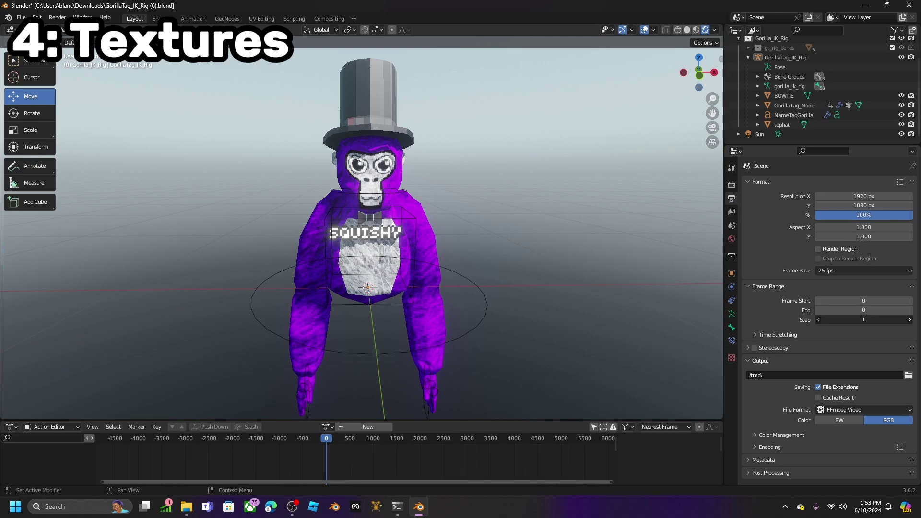
pyautogui.write('0')
pyautogui.press('Return')
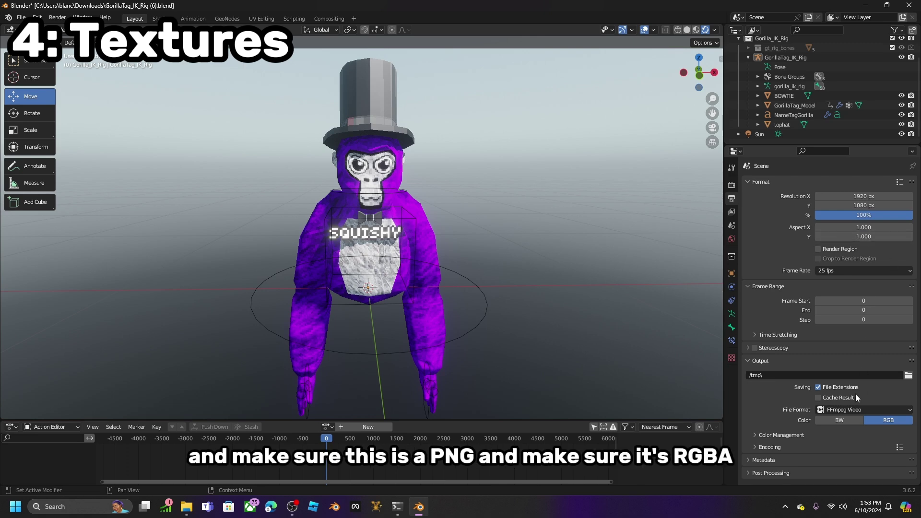
# Step: Set the output file format to PNG with RGBA colour
pyautogui.click(852, 409)
pyautogui.click(744, 357)
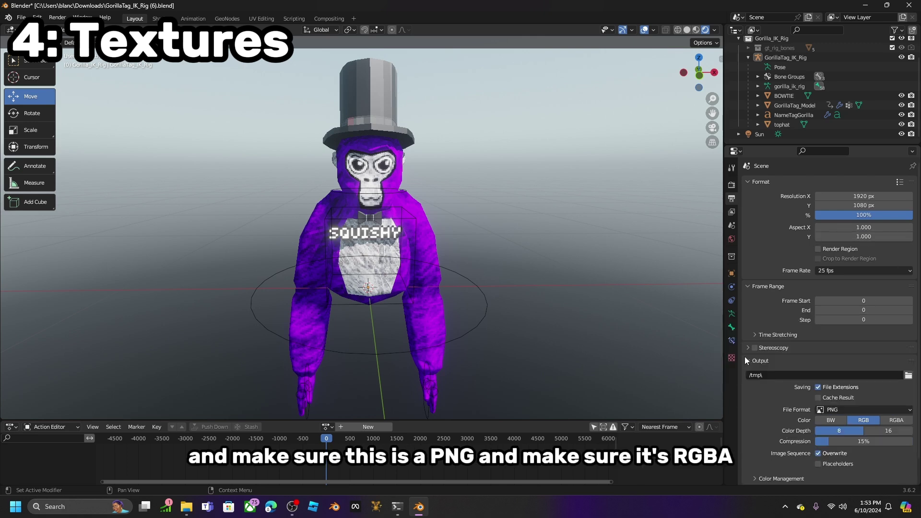
pyautogui.click(901, 422)
pyautogui.scroll(-2, 888, 437)
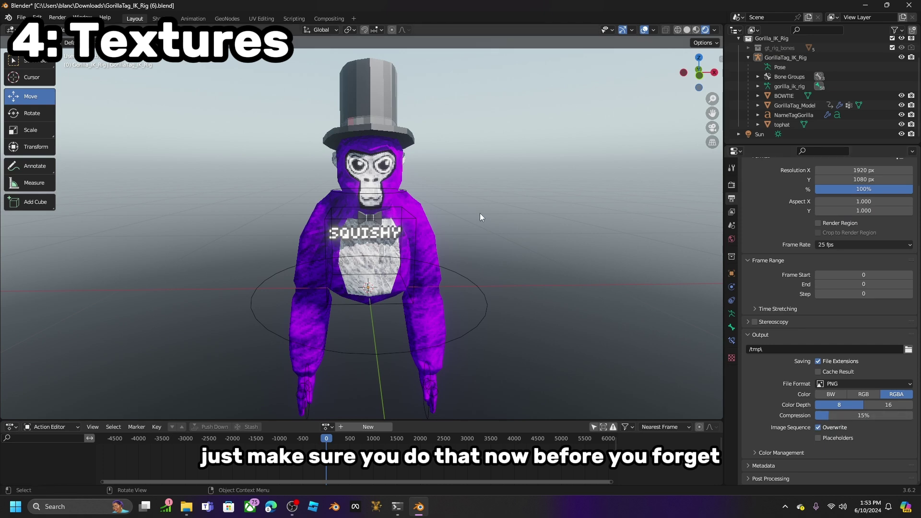
pyautogui.scroll(-4, 476, 255)
pyautogui.moveTo(476, 255); pyautogui.dragTo(425, 279, button='middle')
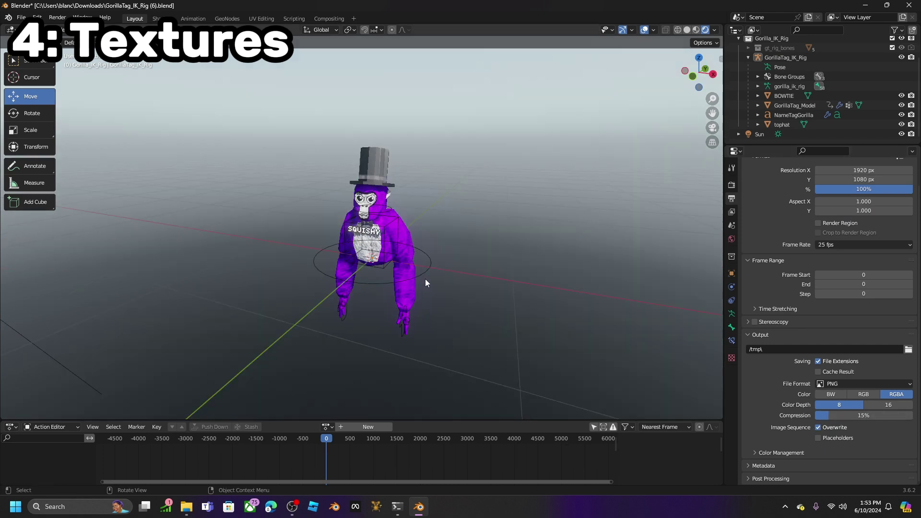
# Step: Switch the gorilla rig into Pose Mode and orbit around to face it
pyautogui.click(399, 335)
pyautogui.click(36, 30)
pyautogui.click(51, 67)
pyautogui.moveTo(218, 181); pyautogui.dragTo(453, 314, button='middle')
pyautogui.scroll(3, 431, 322)
pyautogui.scroll(-3, 431, 322)
pyautogui.scroll(4, 436, 358)
pyautogui.moveTo(436, 358); pyautogui.dragTo(498, 231, button='middle')
pyautogui.scroll(5, 439, 268)
pyautogui.moveTo(439, 267); pyautogui.dragTo(456, 288, button='middle')
pyautogui.scroll(-4, 453, 288)
pyautogui.scroll(-5, 453, 288)
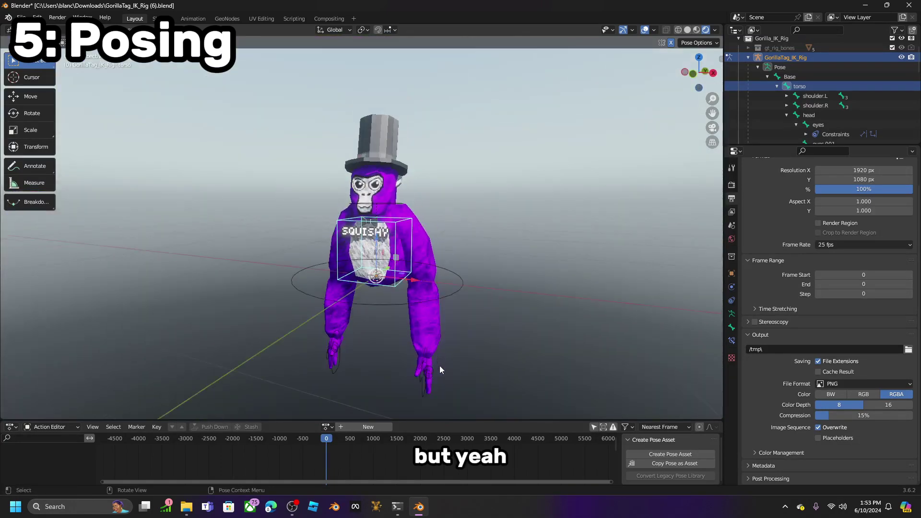
# Step: Raise the left hand controller bone straight up along Z
pyautogui.click(426, 353)
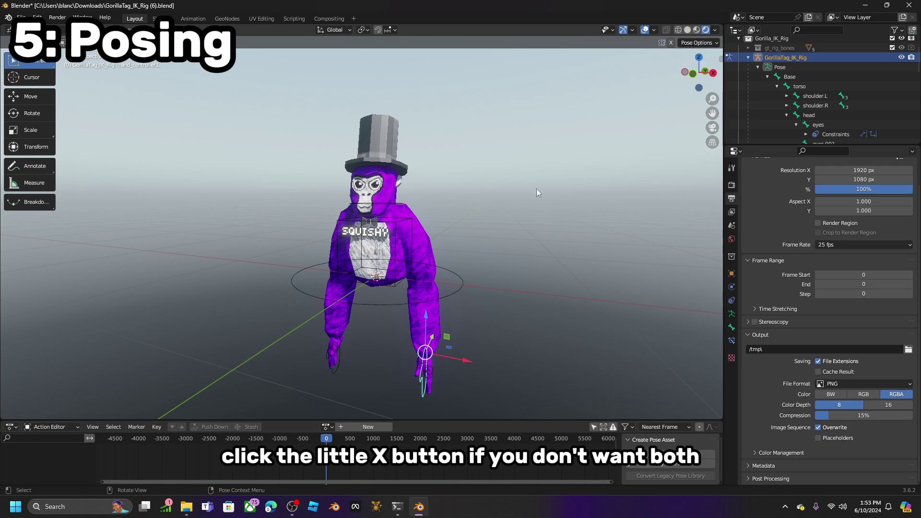
pyautogui.press('g')
pyautogui.press('z')
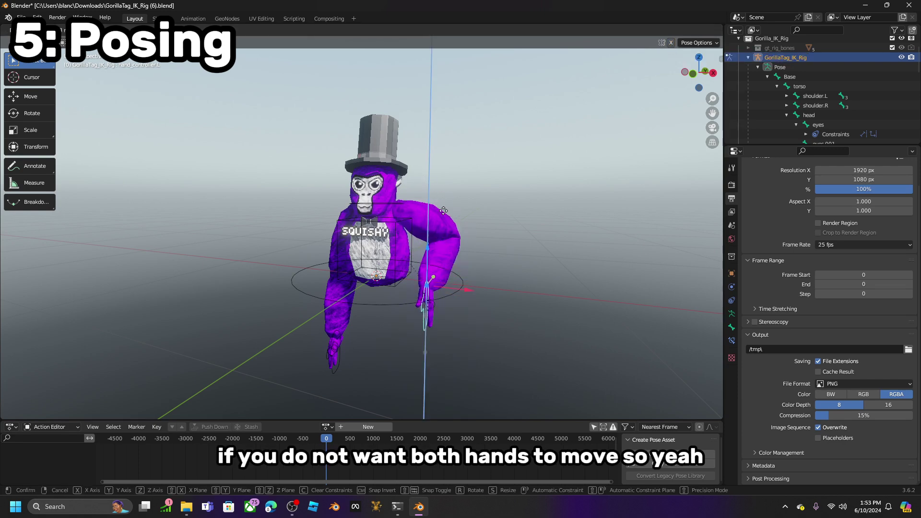
pyautogui.click(425, 202)
pyautogui.scroll(4, 513, 249)
pyautogui.scroll(-4, 547, 247)
pyautogui.moveTo(547, 246); pyautogui.dragTo(493, 260, button='middle')
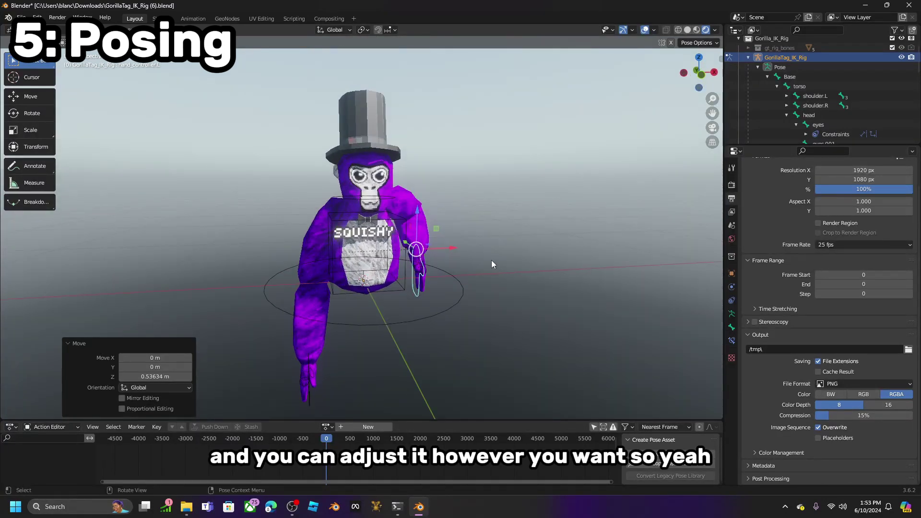
# Step: Experiment with rotating the torso bone in material preview shading, undoing each rotation
pyautogui.click(358, 284)
pyautogui.click(49, 119)
pyautogui.moveTo(355, 269); pyautogui.dragTo(251, 401)
pyautogui.hotkey('ctrl', 'z')
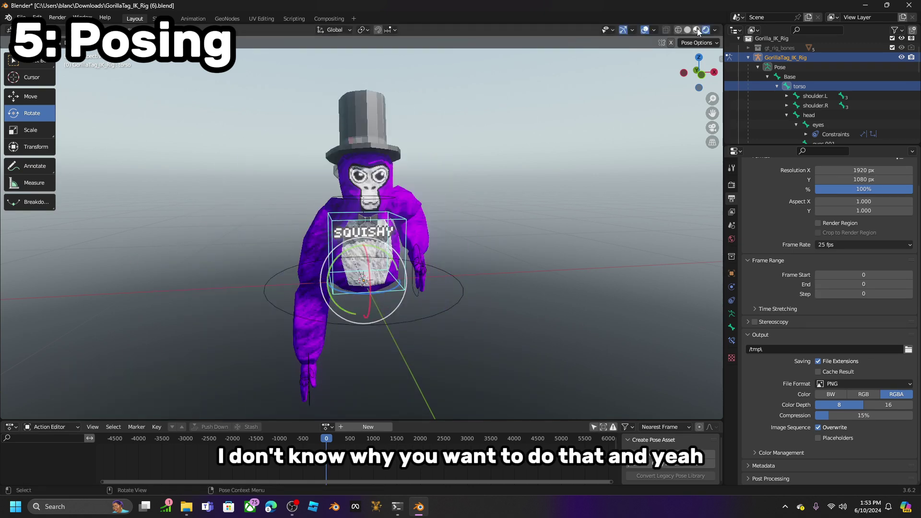
pyautogui.click(696, 29)
pyautogui.moveTo(496, 263); pyautogui.dragTo(524, 237, button='middle')
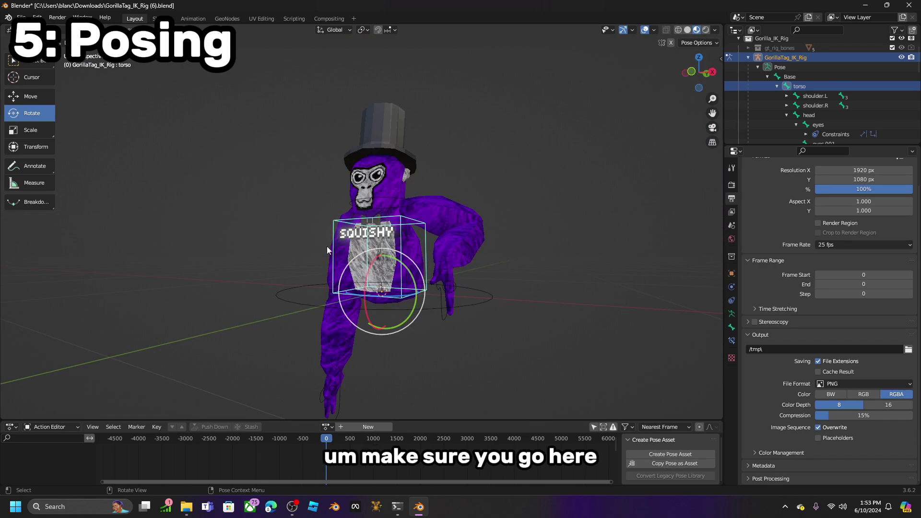
pyautogui.moveTo(384, 278); pyautogui.dragTo(412, 268)
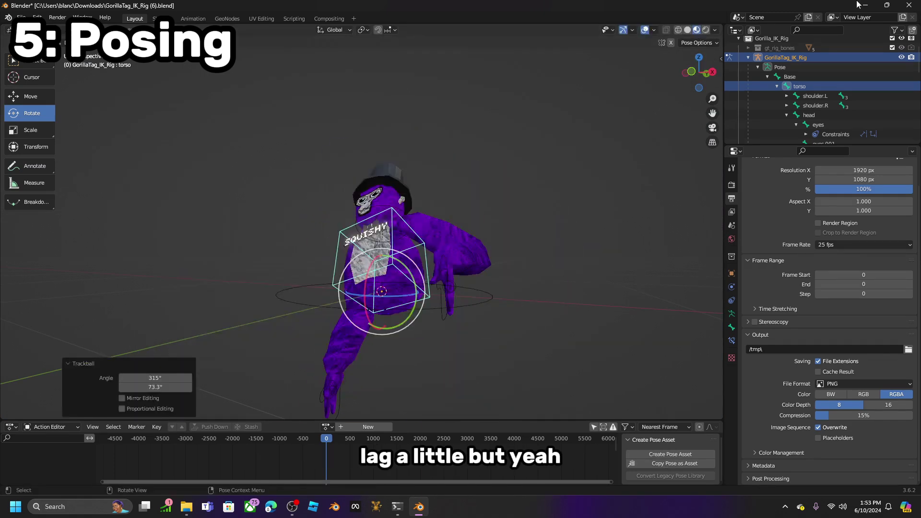
pyautogui.hotkey('ctrl', 'z')
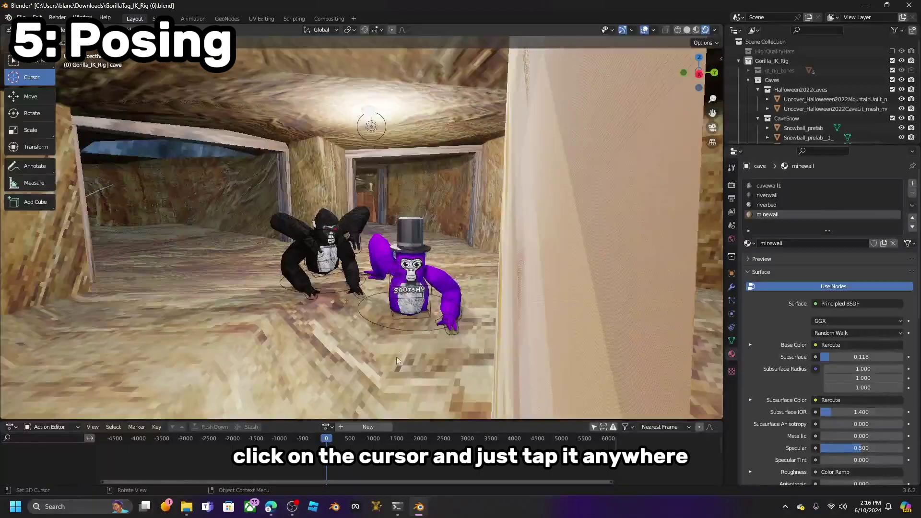
# Step: Place the 3D cursor on the cave floor and add a camera there
pyautogui.click(419, 340)
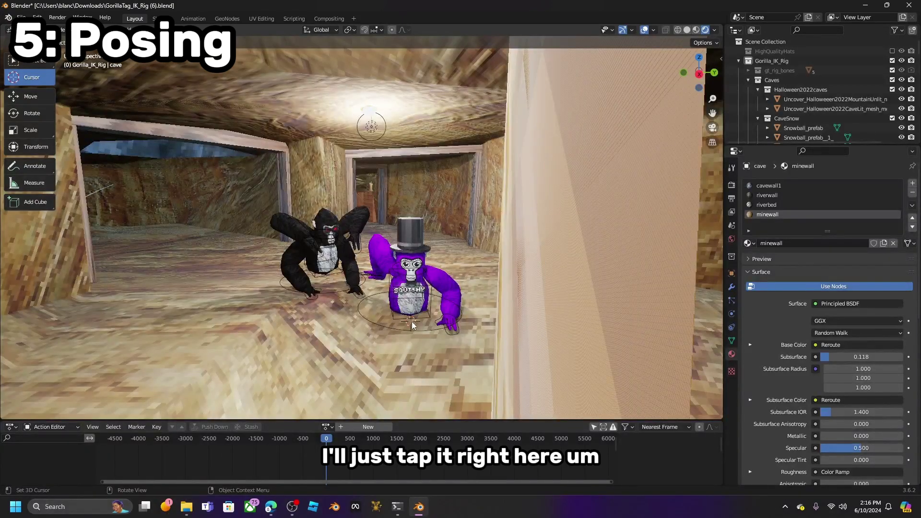
pyautogui.click(33, 61)
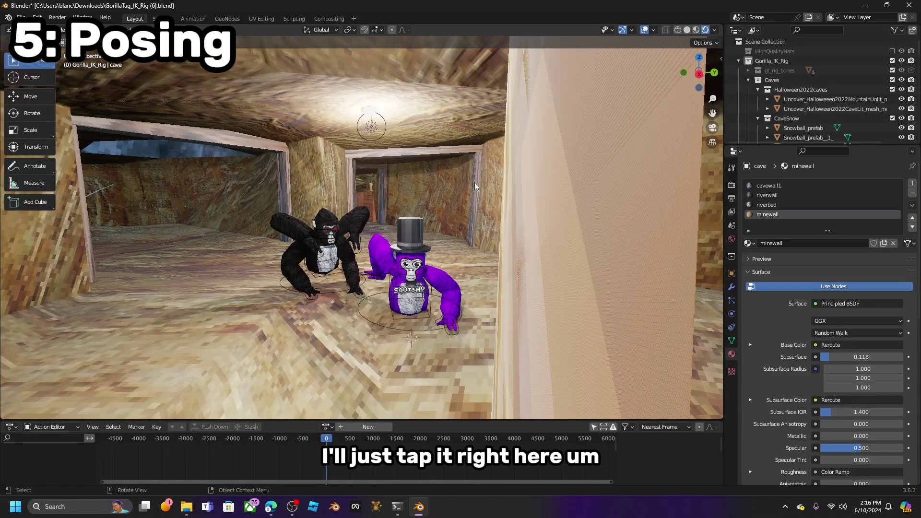
pyautogui.hotkey('shift', 'a')
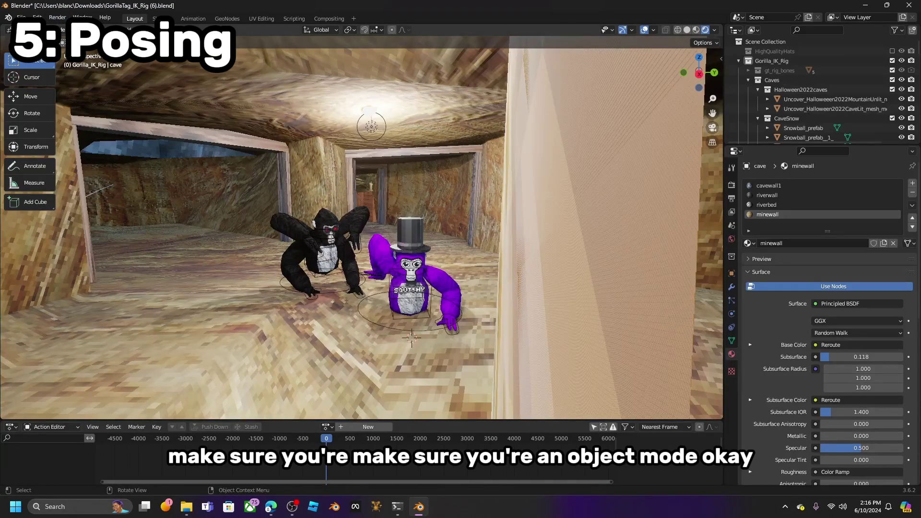
pyautogui.hotkey('shift', 'a')
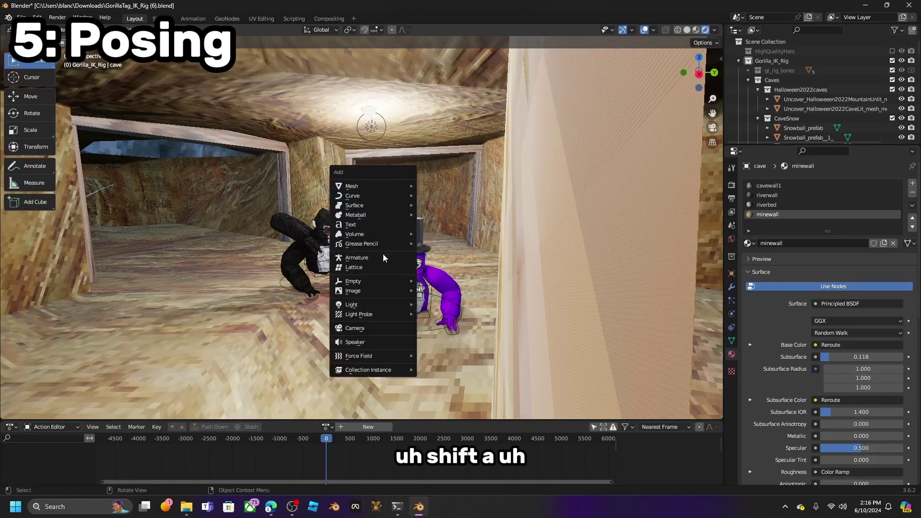
pyautogui.moveTo(342, 310)
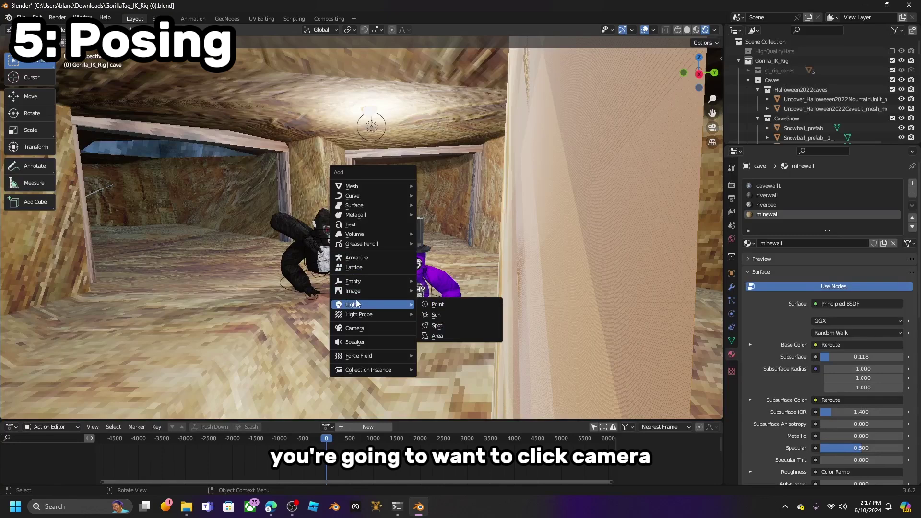
pyautogui.click(355, 328)
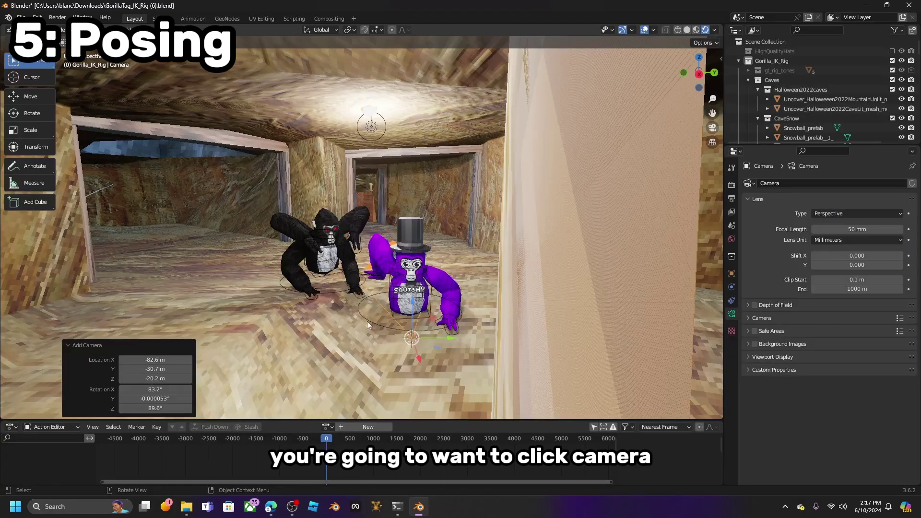
# Step: Look through the camera, lock Camera to View, and orbit to frame the gorillas close up
pyautogui.click(712, 128)
pyautogui.scroll(3, 583, 235)
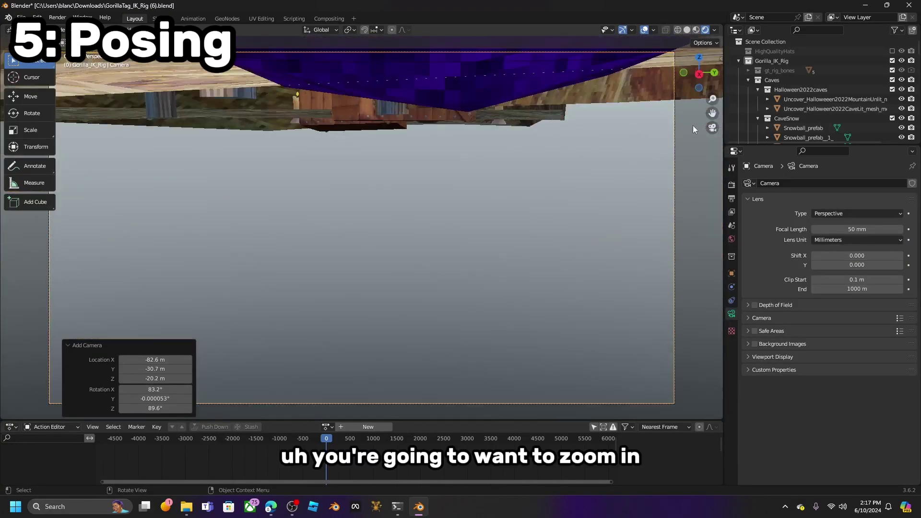
pyautogui.click(721, 60)
pyautogui.click(718, 106)
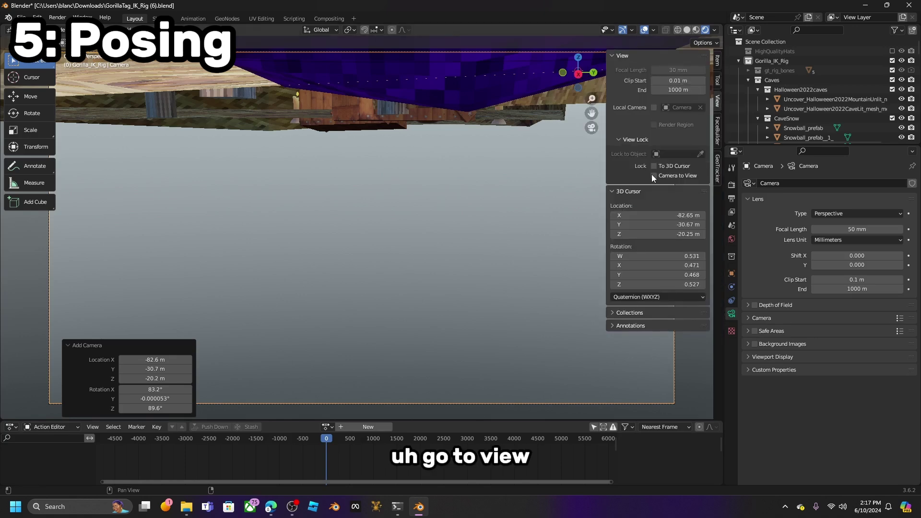
pyautogui.press('n')
pyautogui.moveTo(473, 233); pyautogui.dragTo(399, 354, button='middle')
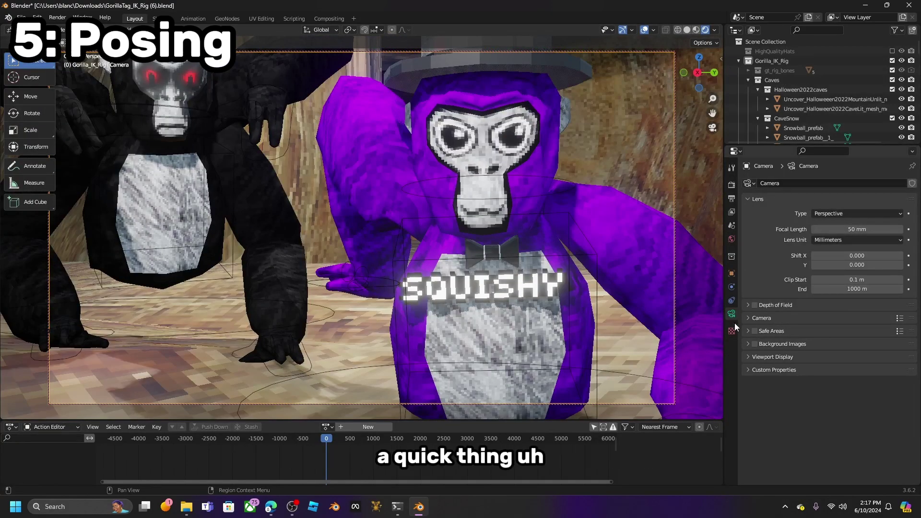
# Step: Try camera focal lengths of 27 mm and then 1 mm, swinging the camera around the tunnel
pyautogui.click(846, 230)
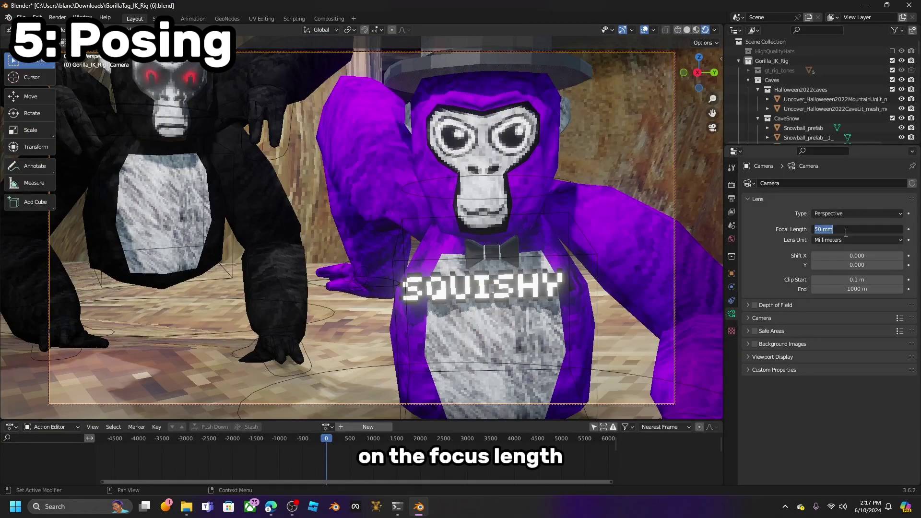
pyautogui.write('27')
pyautogui.press('Return')
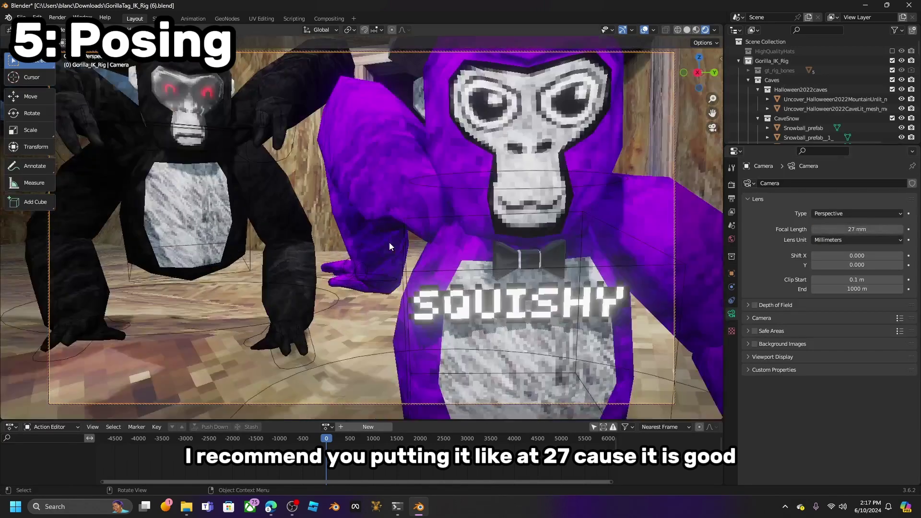
pyautogui.scroll(5, 386, 240)
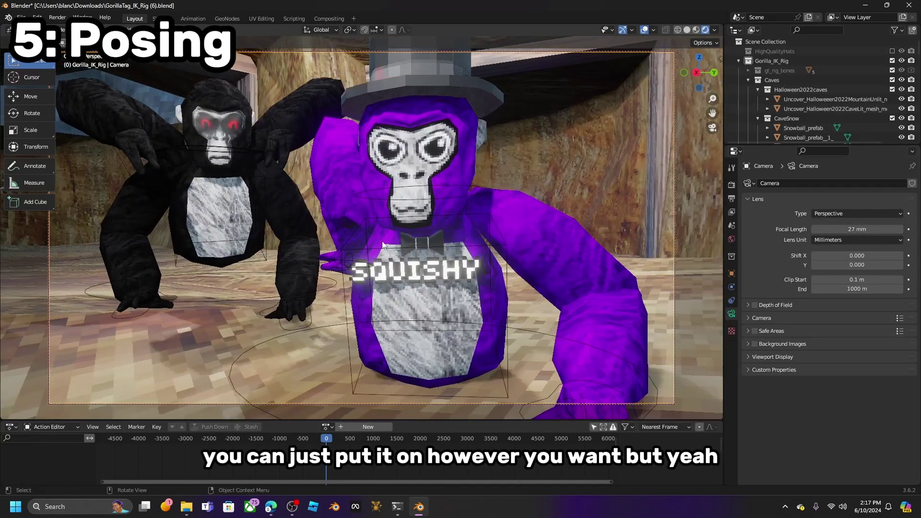
pyautogui.scroll(-5, 318, 258)
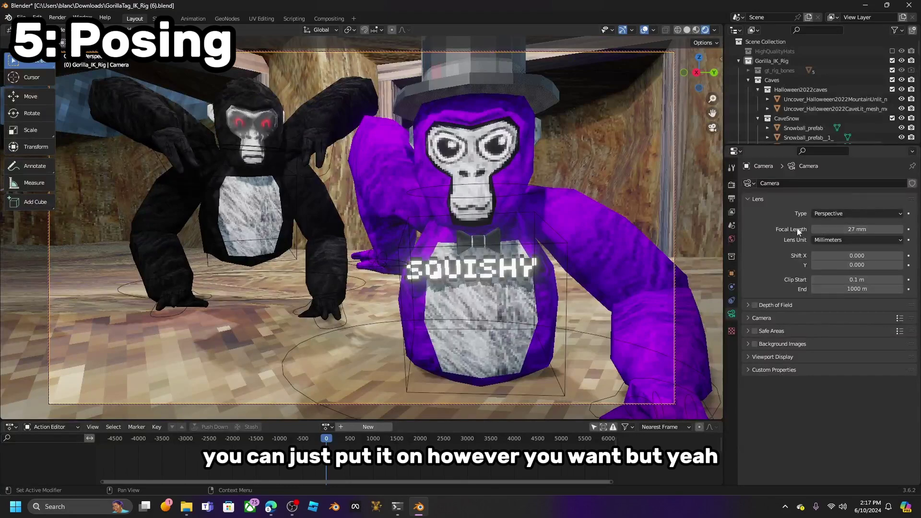
pyautogui.click(850, 229)
pyautogui.write('1')
pyautogui.press('Return')
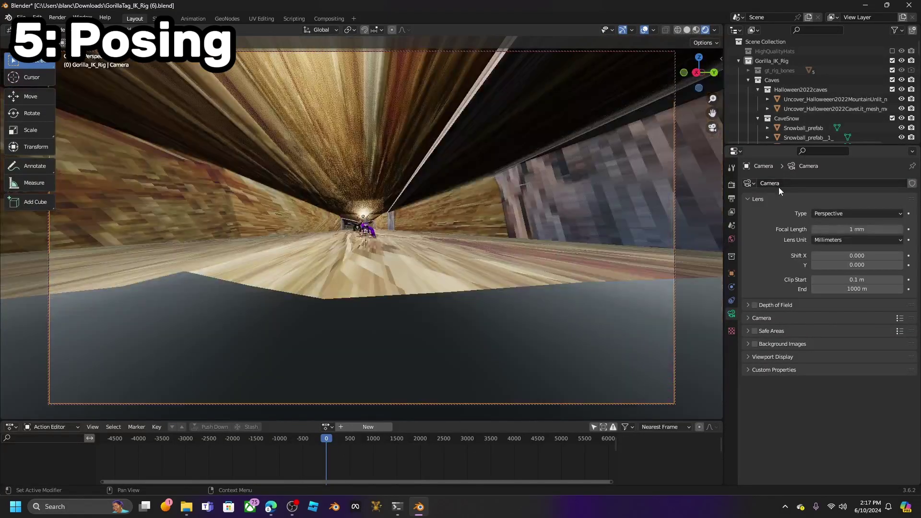
pyautogui.scroll(3, 397, 234)
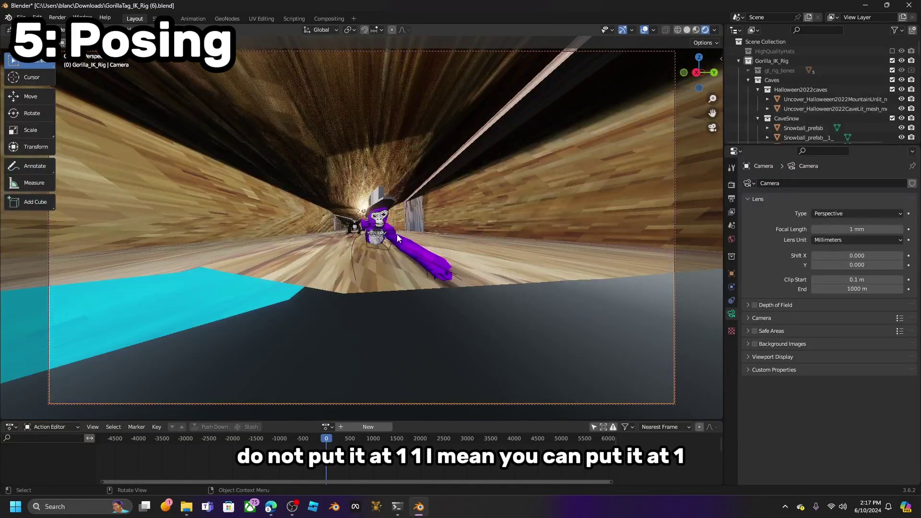
pyautogui.moveTo(413, 243); pyautogui.dragTo(90, 284, button='middle')
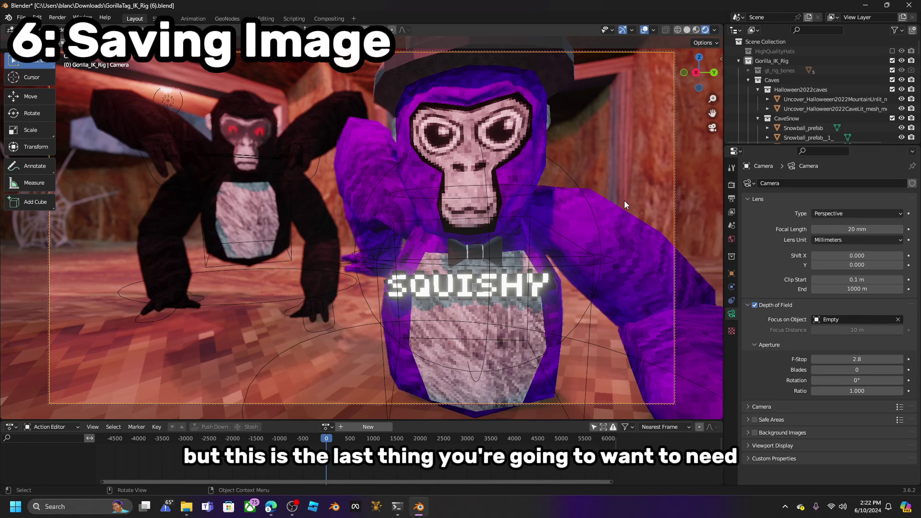
# Step: Create a new folder, New folder (3), on the Windows desktop and return to Blender
pyautogui.click(864, 5)
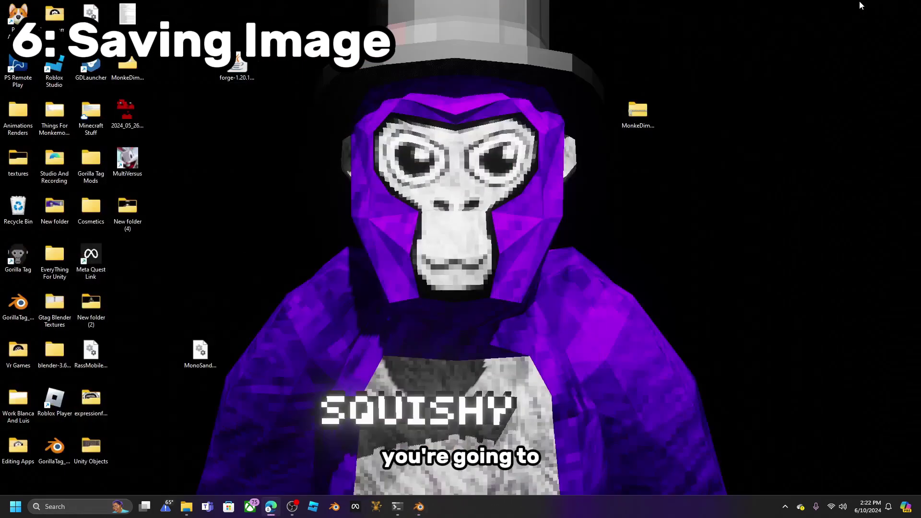
pyautogui.click(426, 511)
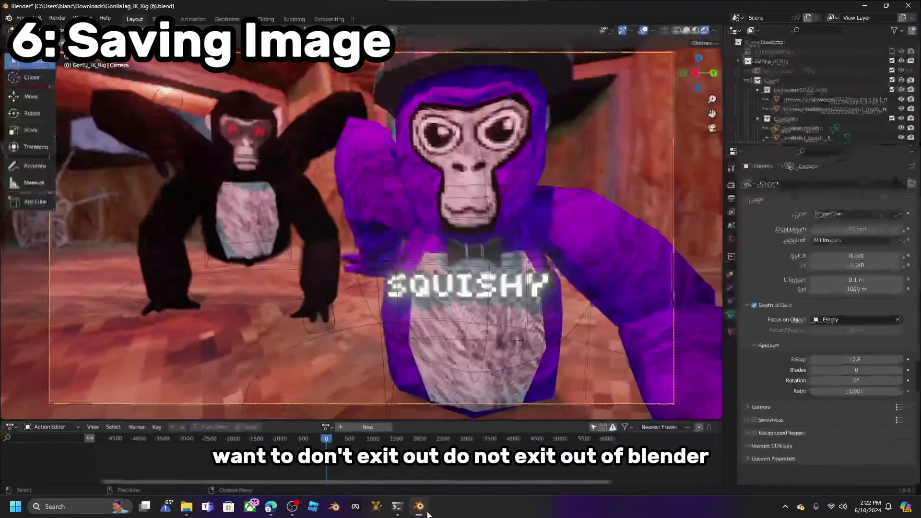
pyautogui.click(864, 5)
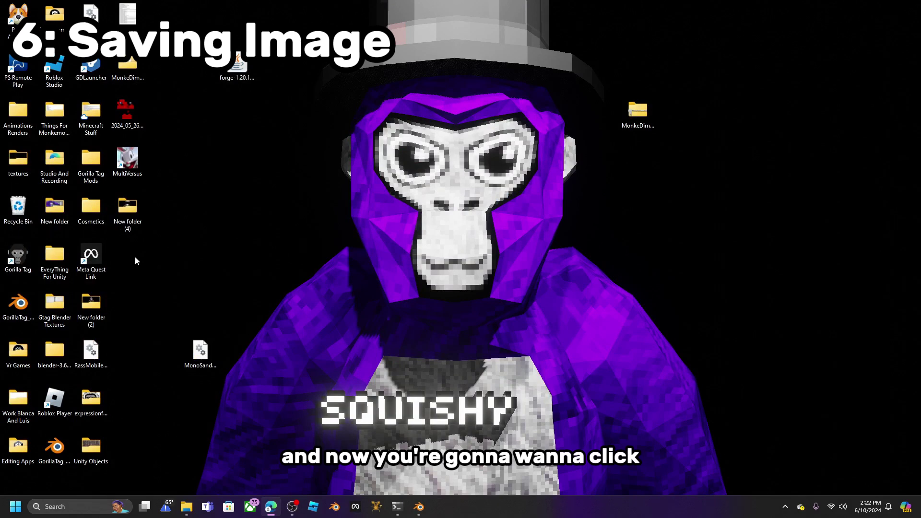
pyautogui.rightClick(139, 258)
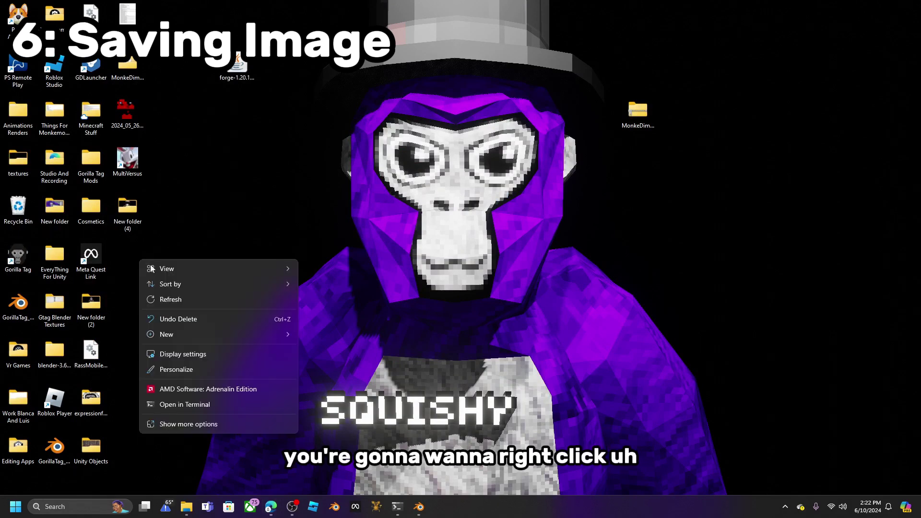
pyautogui.click(173, 427)
pyautogui.moveTo(171, 356)
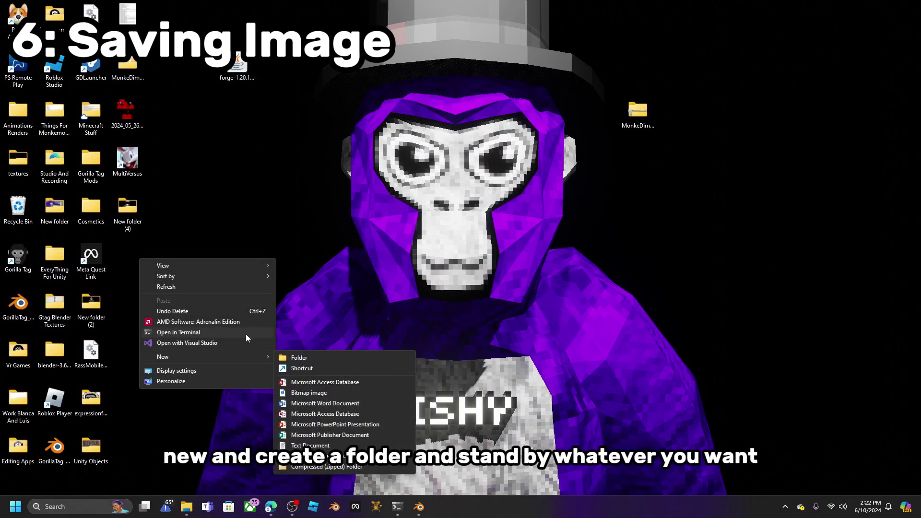
pyautogui.click(284, 359)
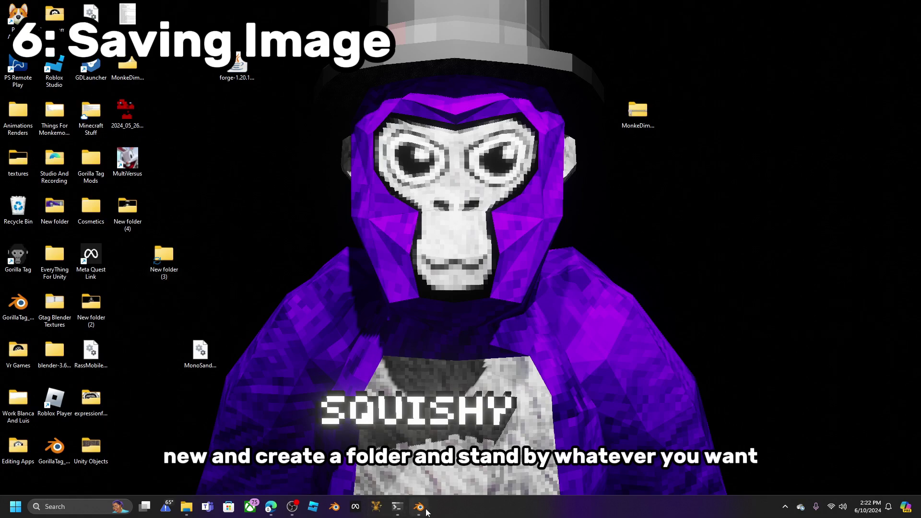
pyautogui.click(418, 506)
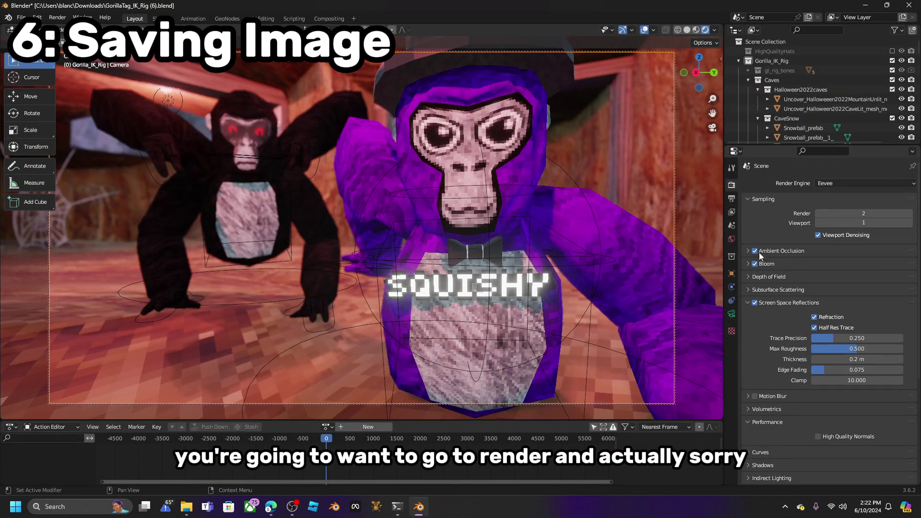
# Step: Set the render output folder to Desktop > New folder (3)
pyautogui.click(731, 197)
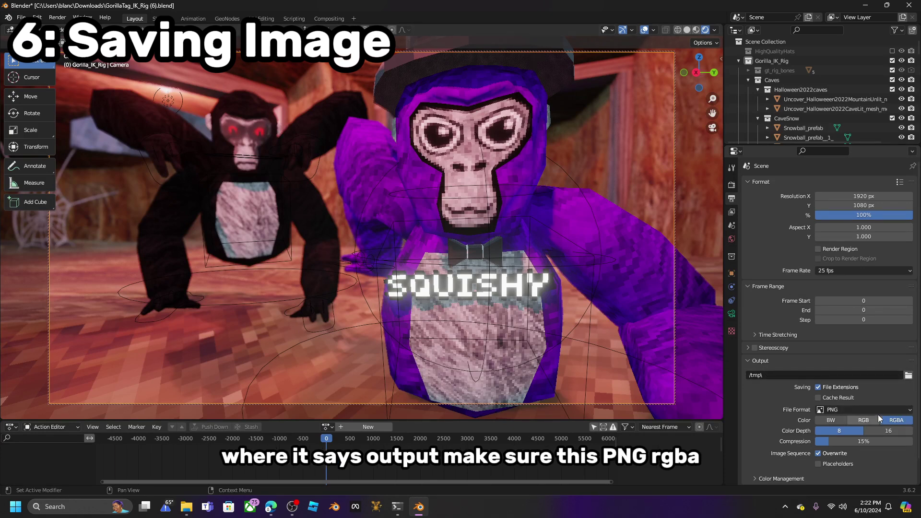
pyautogui.click(907, 375)
pyautogui.click(239, 189)
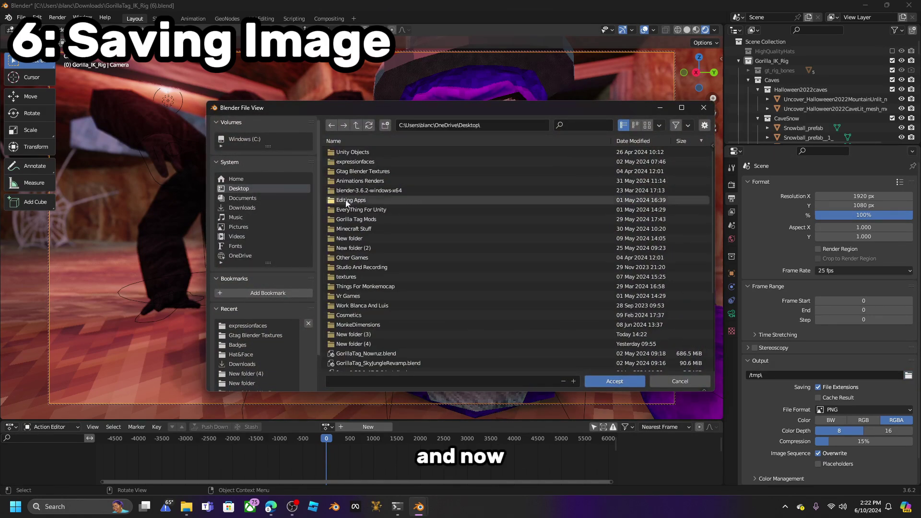
pyautogui.doubleClick(366, 335)
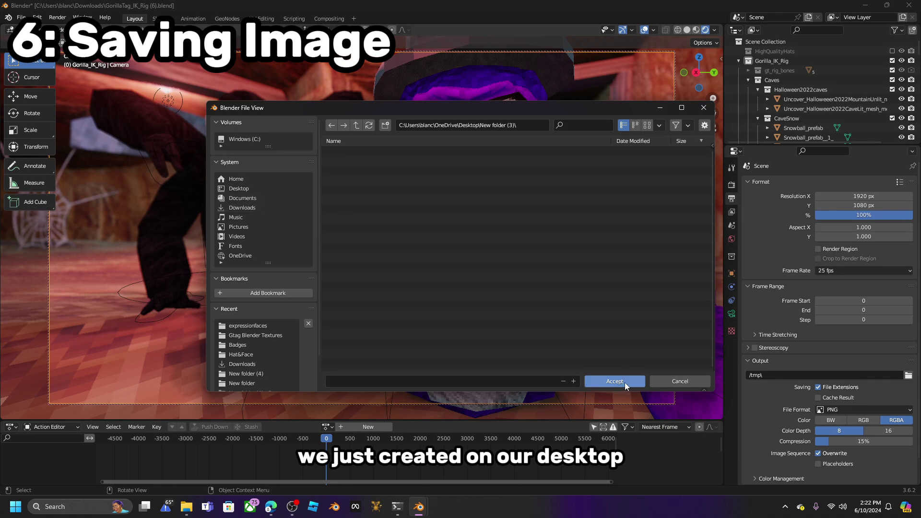
pyautogui.click(623, 381)
# Step: Start Render Animation to write the camera shot into that folder
pyautogui.scroll(-2, 849, 375)
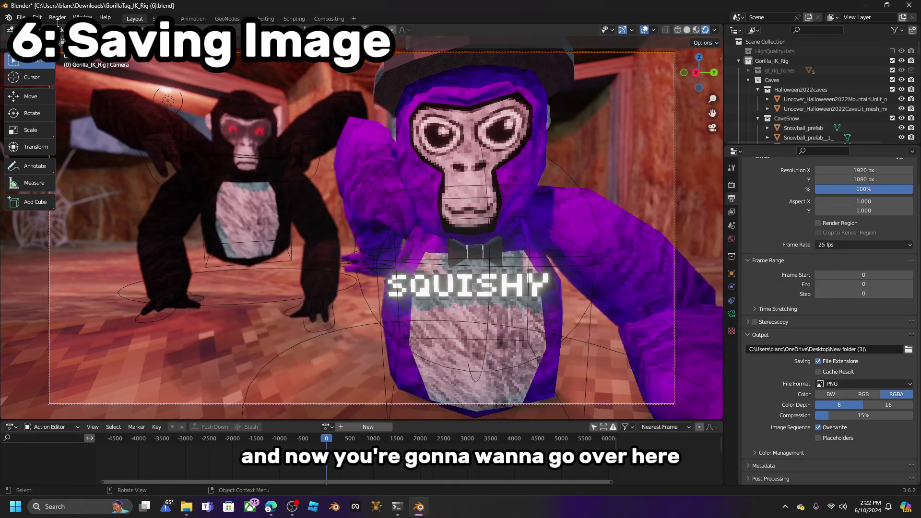
pyautogui.click(58, 17)
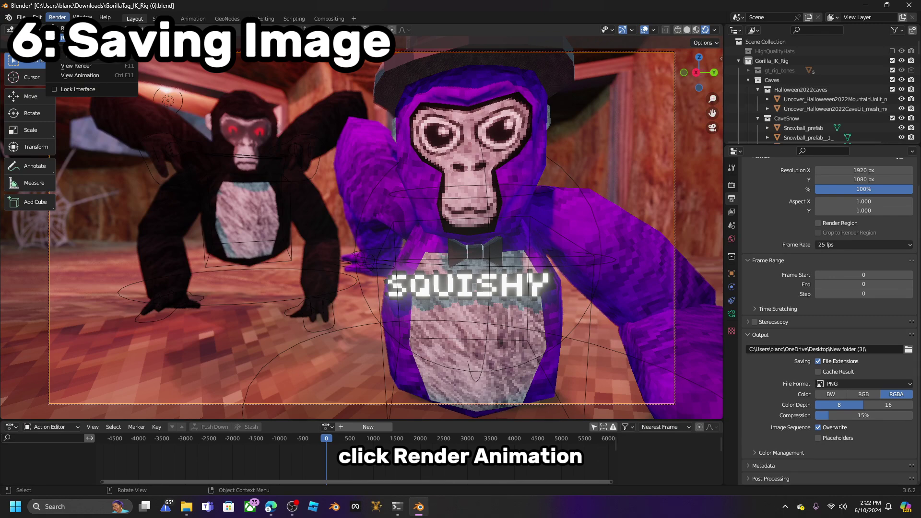
pyautogui.click(72, 38)
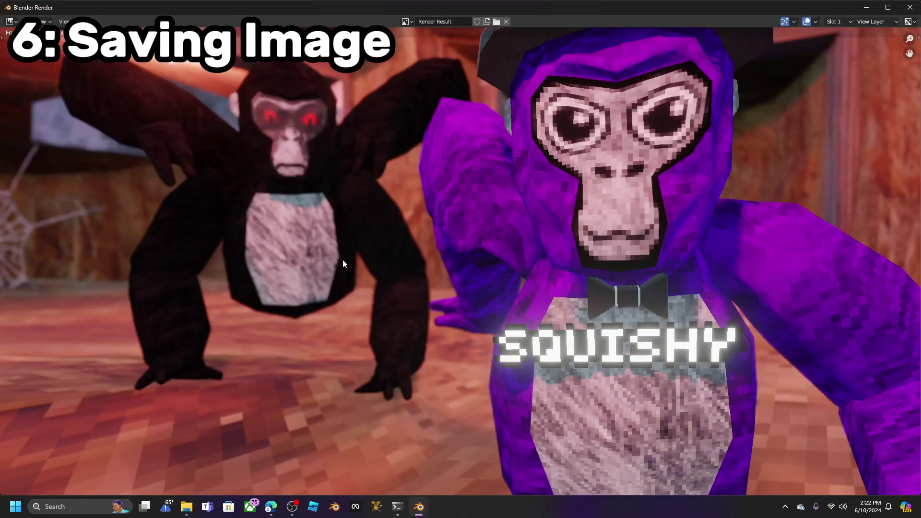
# Step: Close the render result window once the frame has rendered
pyautogui.scroll(-1, 454, 231)
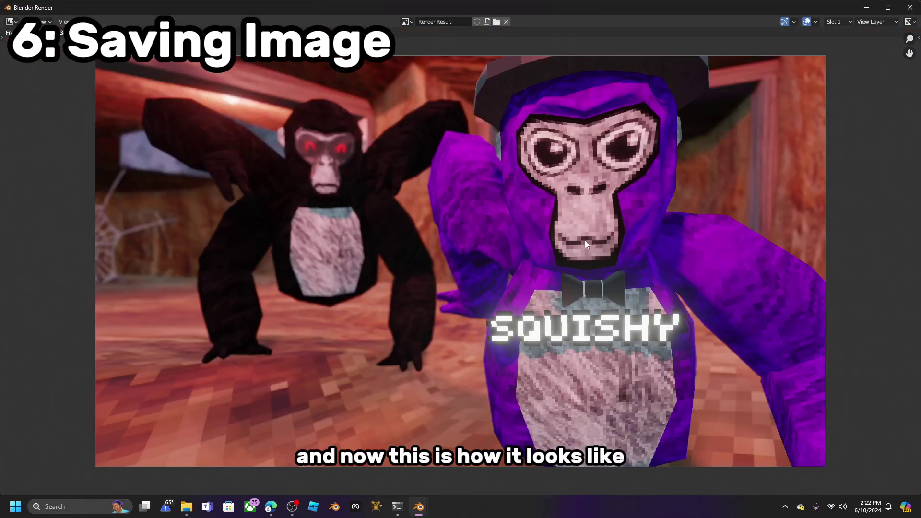
pyautogui.click(910, 7)
pyautogui.scroll(6, 563, 198)
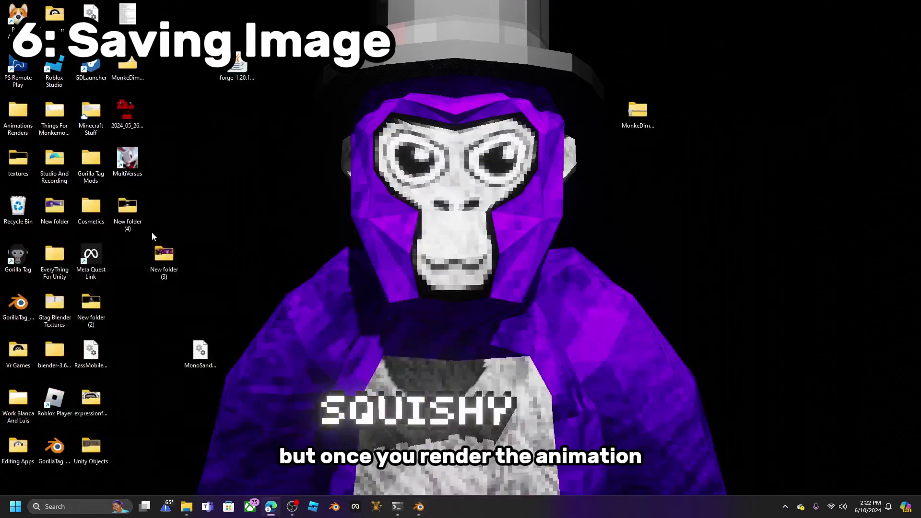
# Step: Check 0000.png in New folder (3), then save GorillaTag_IK_Rig (6).blend
pyautogui.doubleClick(163, 259)
pyautogui.doubleClick(455, 294)
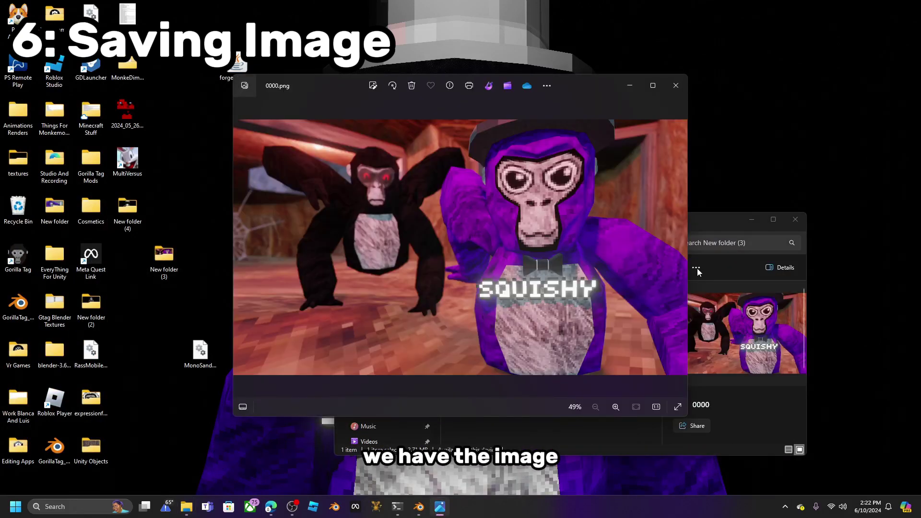
pyautogui.click(419, 506)
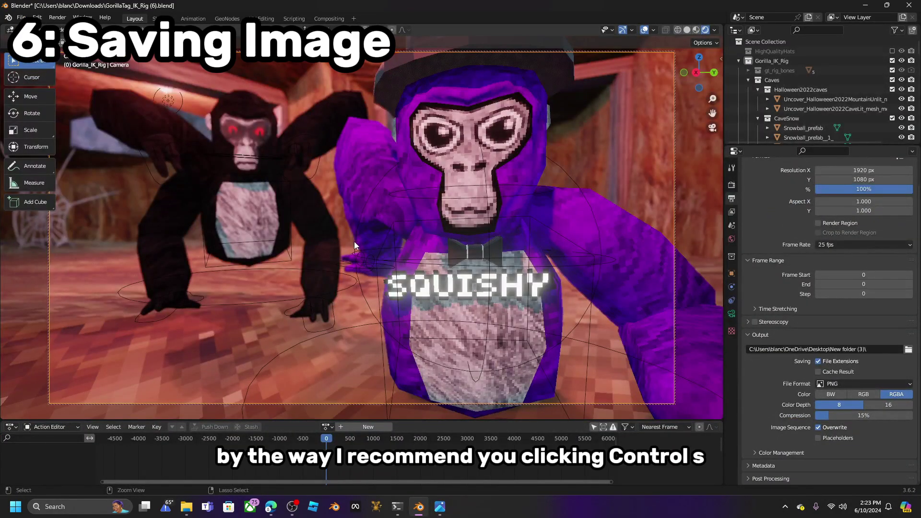
pyautogui.hotkey('ctrl', 's')
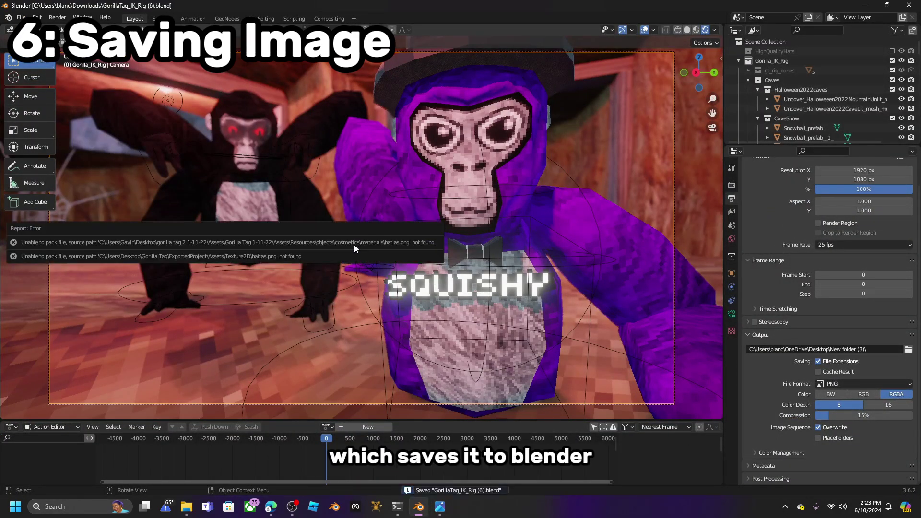